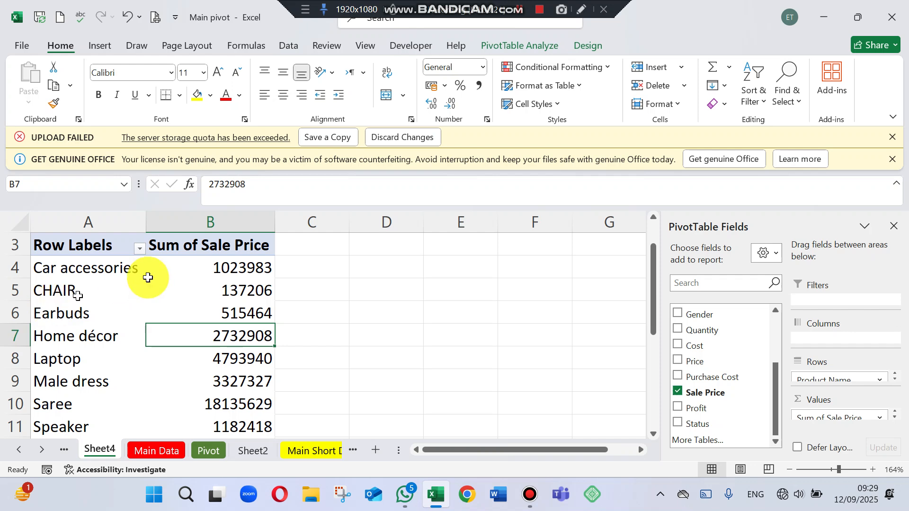
# Step: Add the Sale Price field a second time to the pivot table's values
pyautogui.click(246, 290)
pyautogui.click(225, 274)
pyautogui.click(226, 315)
pyautogui.click(227, 406)
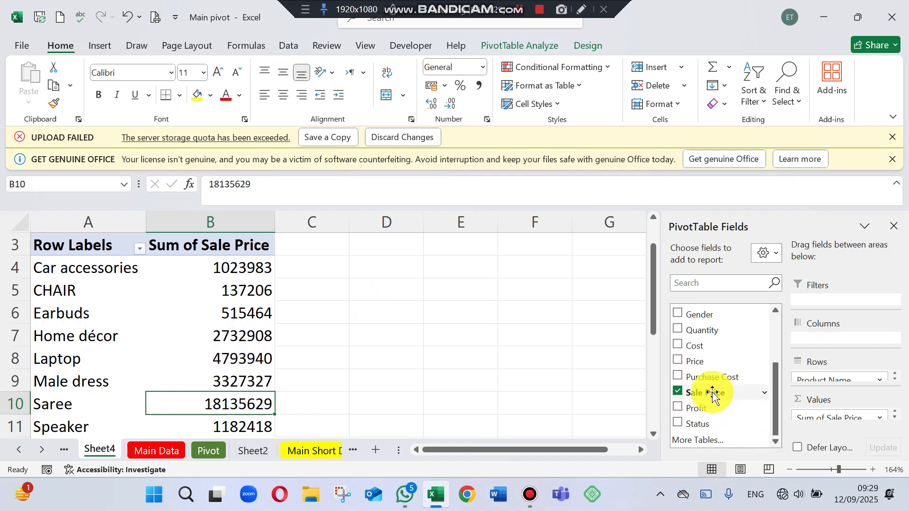
pyautogui.moveTo(713, 393); pyautogui.dragTo(831, 419)
pyautogui.click(375, 293)
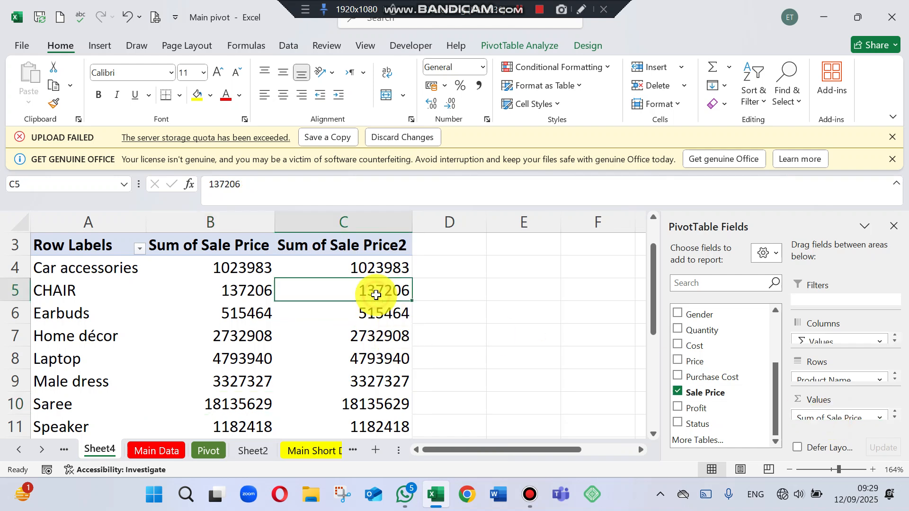
pyautogui.click(403, 247)
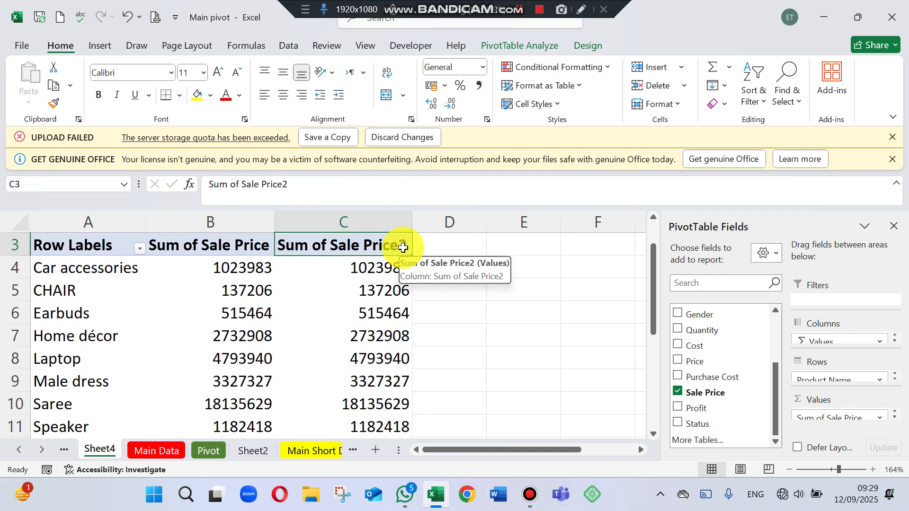
# Step: Summarize the second Sale Price column of the pivot table by Count
pyautogui.moveTo(403, 247); pyautogui.dragTo(366, 303)
pyautogui.rightClick(366, 303)
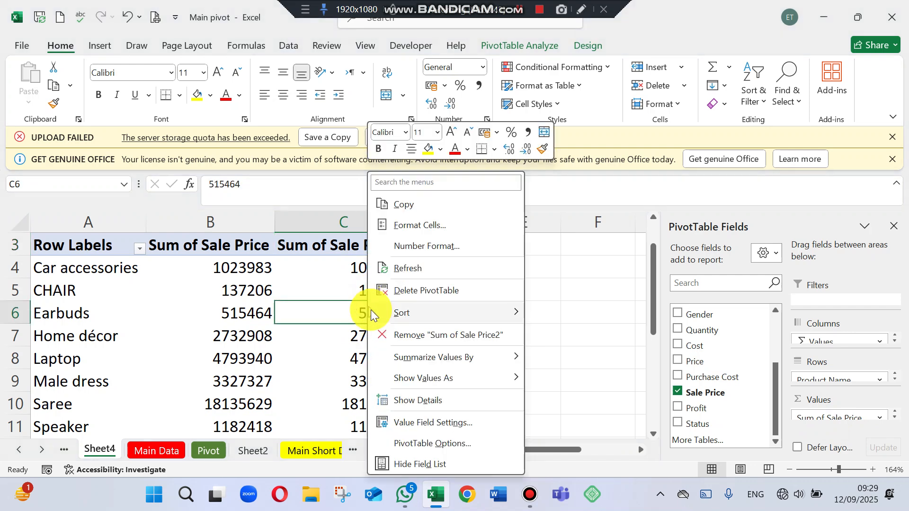
pyautogui.moveTo(410, 360)
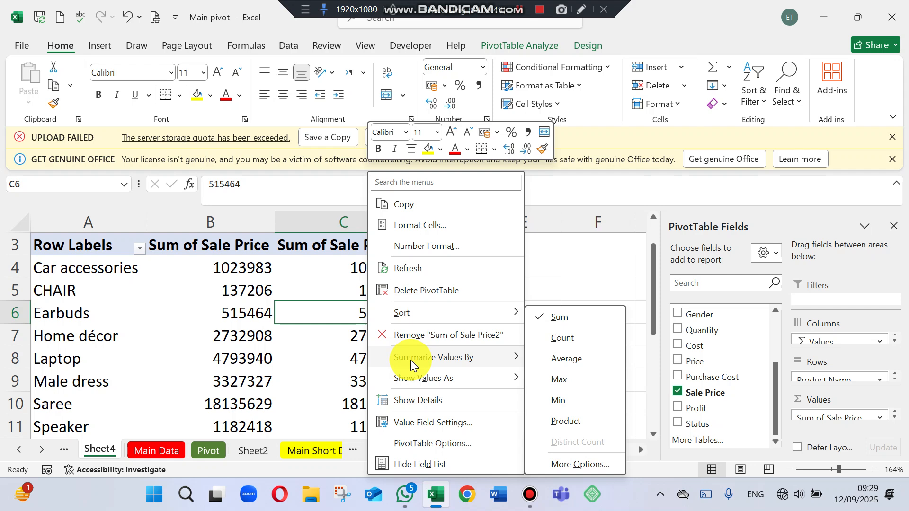
pyautogui.moveTo(419, 375)
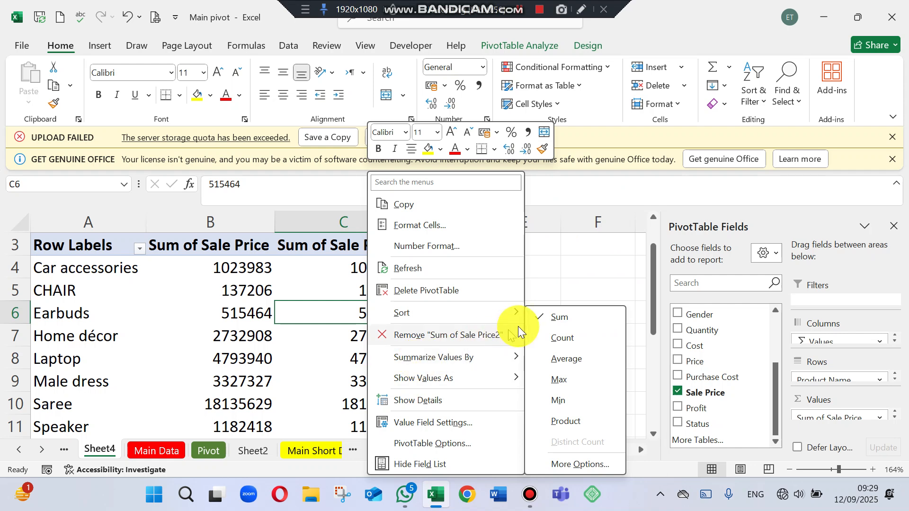
pyautogui.click(546, 339)
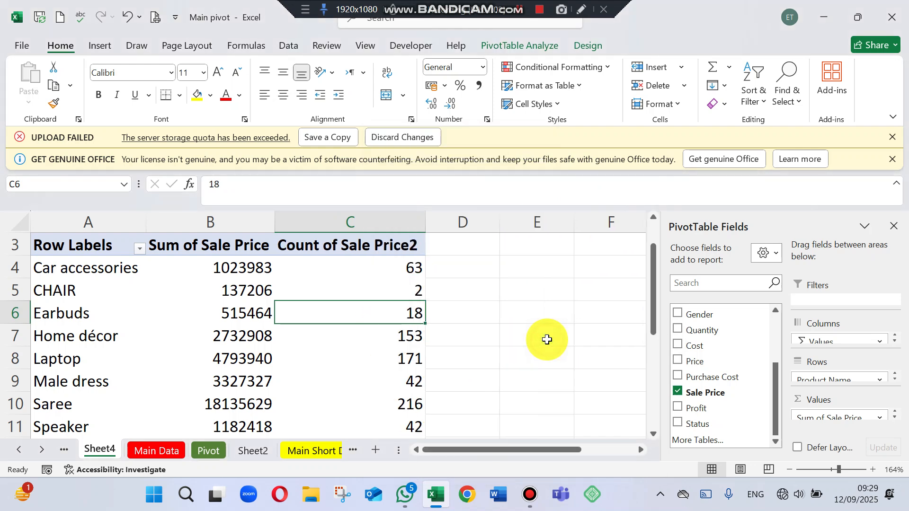
pyautogui.click(523, 331)
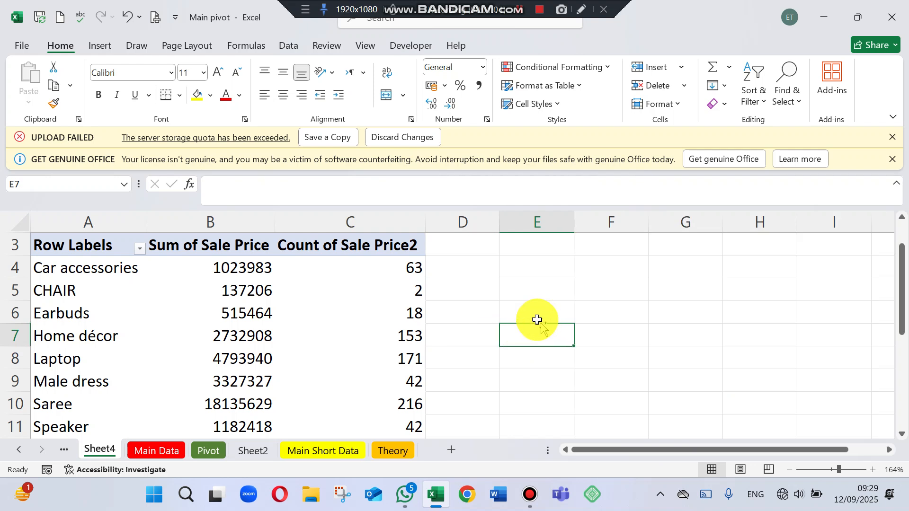
# Step: Examine the Sale Price count for each product, comparing the Saree row with the others
pyautogui.click(383, 308)
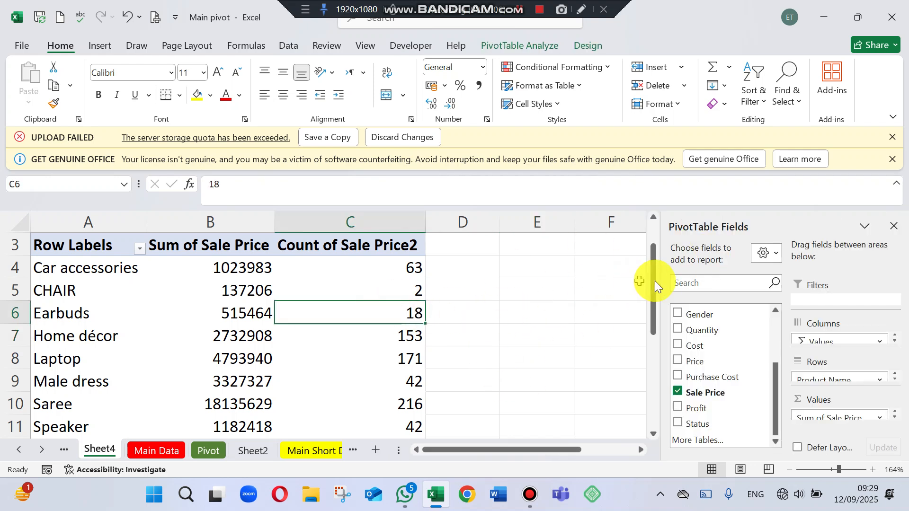
pyautogui.moveTo(654, 275); pyautogui.dragTo(644, 297)
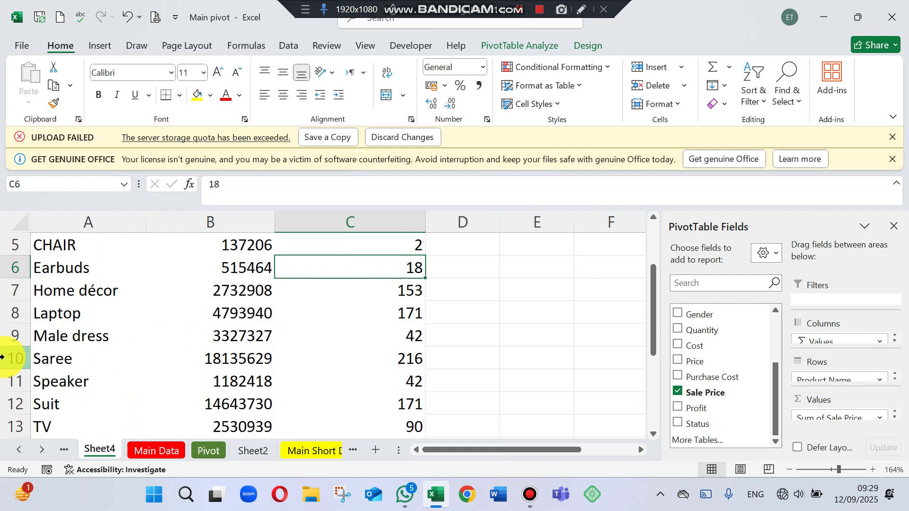
pyautogui.click(5, 359)
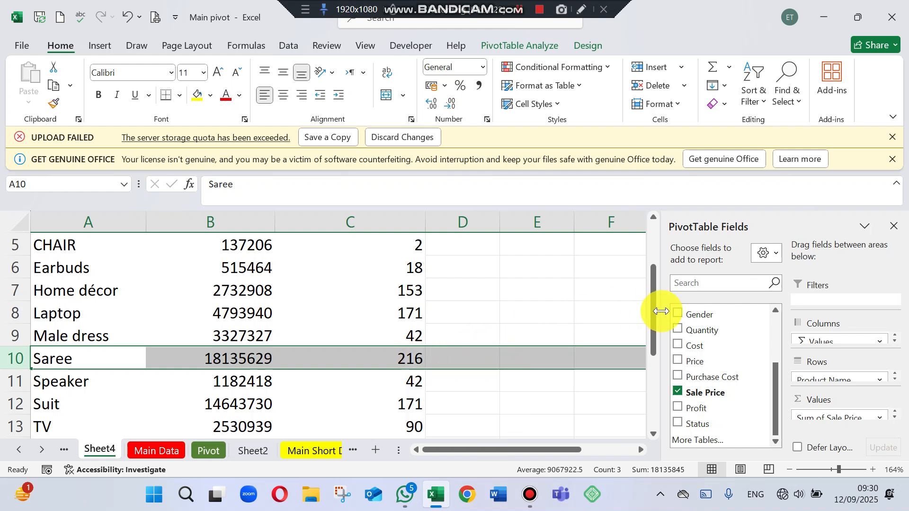
pyautogui.moveTo(652, 310); pyautogui.dragTo(617, 246)
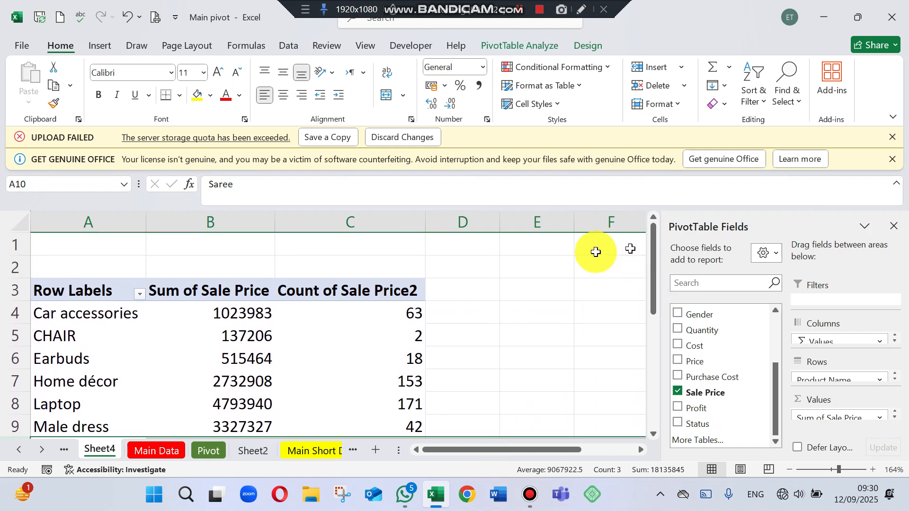
pyautogui.click(405, 352)
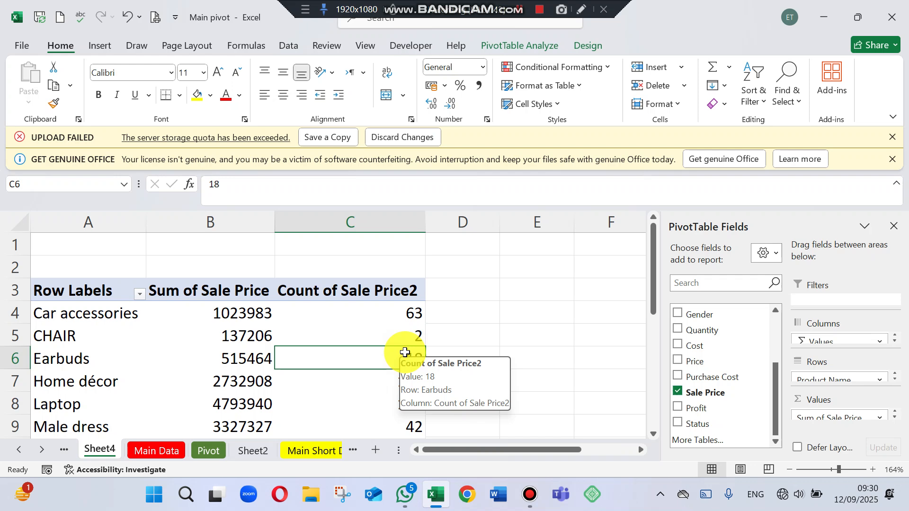
pyautogui.moveTo(655, 268); pyautogui.dragTo(650, 310)
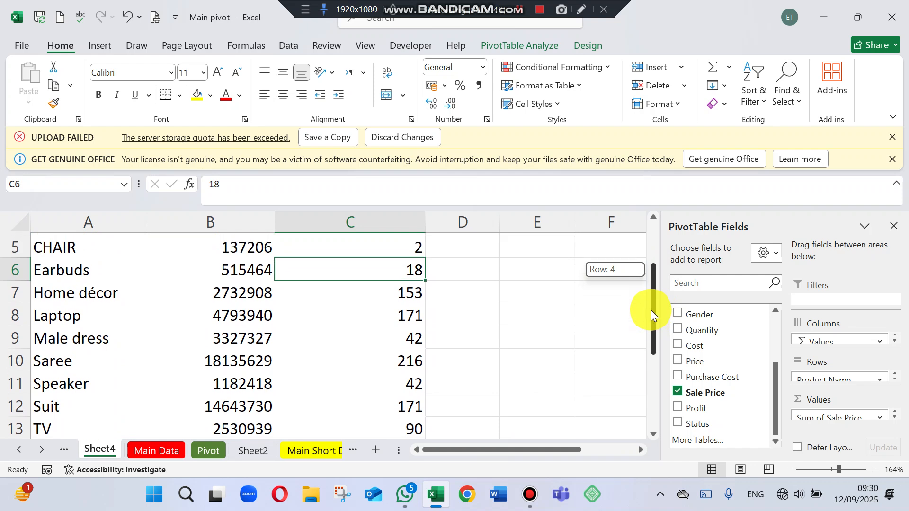
pyautogui.click(409, 374)
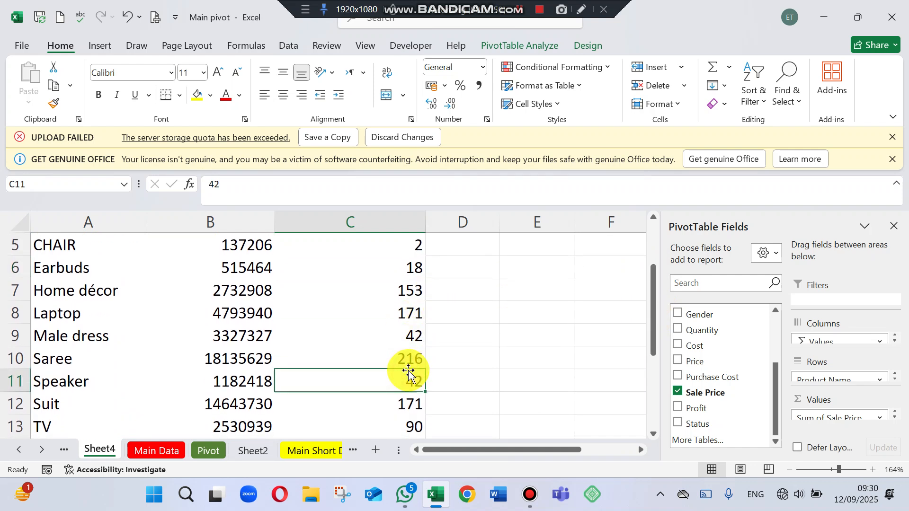
pyautogui.click(3, 358)
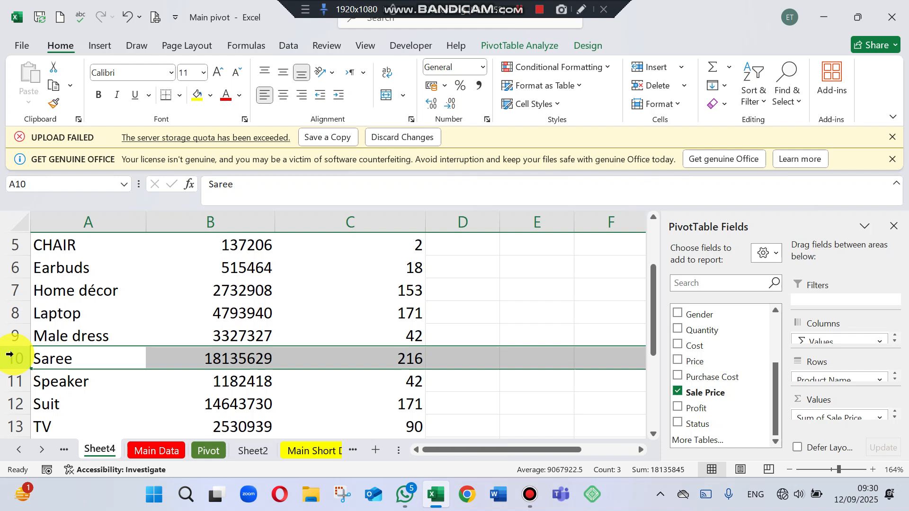
pyautogui.moveTo(654, 313); pyautogui.dragTo(631, 247)
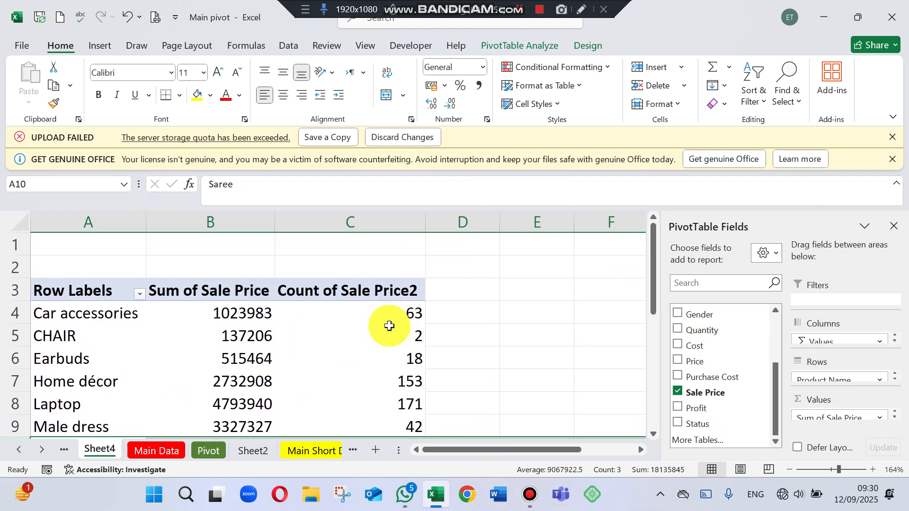
pyautogui.click(385, 332)
# Step: Add Sale Price to the pivot table's values once more, between the sum and count columns
pyautogui.click(241, 296)
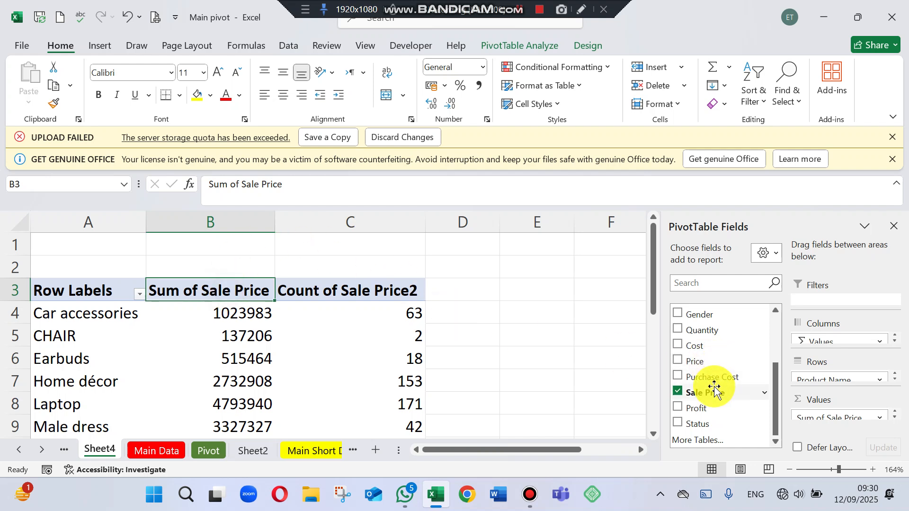
pyautogui.moveTo(715, 388); pyautogui.dragTo(826, 427)
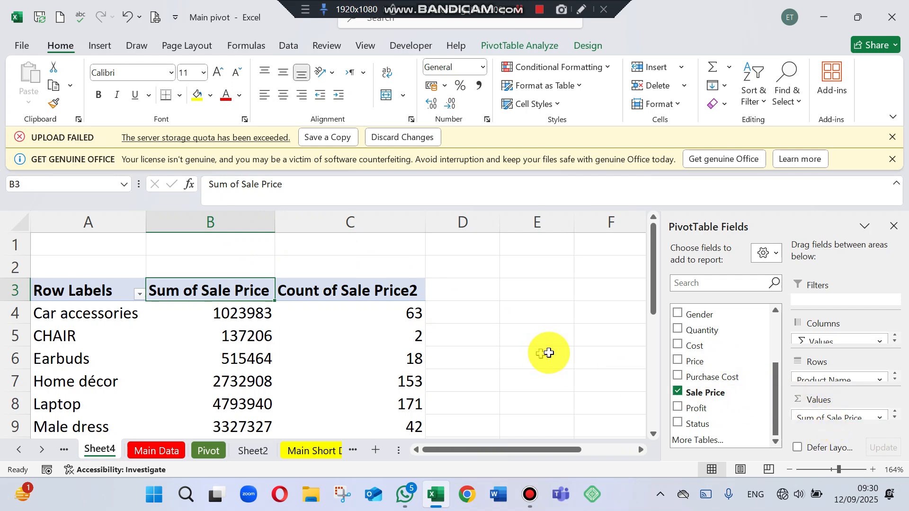
pyautogui.click(895, 419)
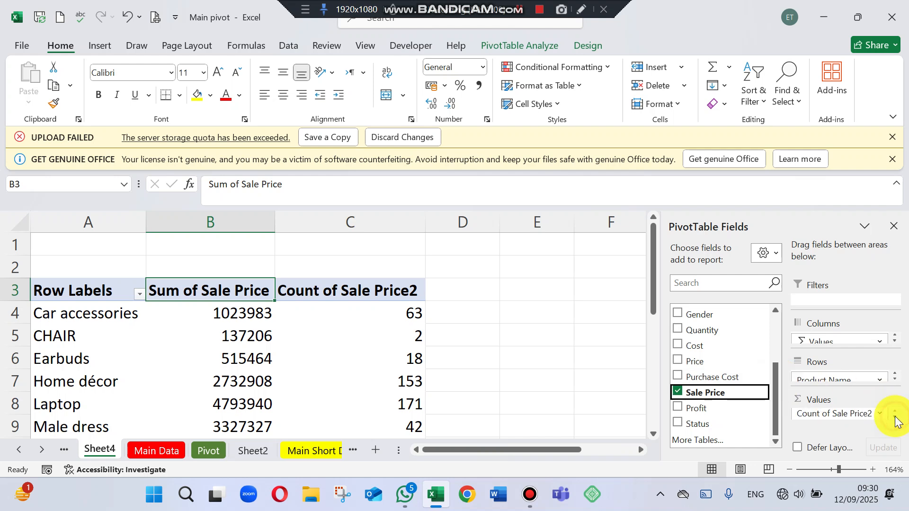
pyautogui.moveTo(701, 393); pyautogui.dragTo(814, 421)
pyautogui.click(894, 417)
pyautogui.moveTo(742, 389); pyautogui.dragTo(824, 418)
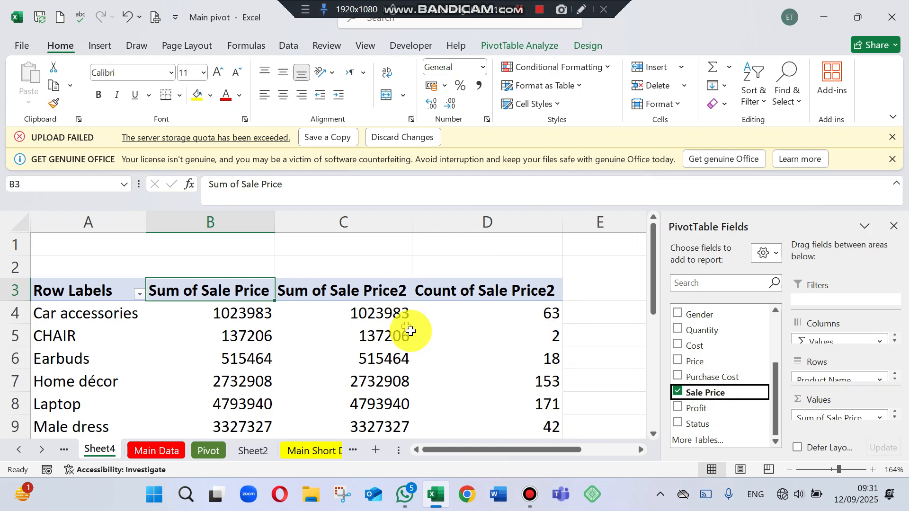
pyautogui.click(360, 334)
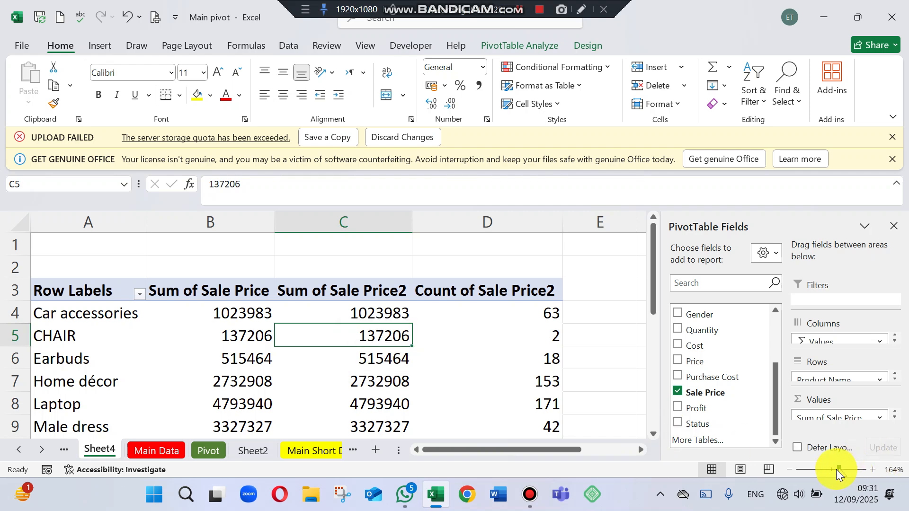
pyautogui.moveTo(836, 470); pyautogui.dragTo(835, 470)
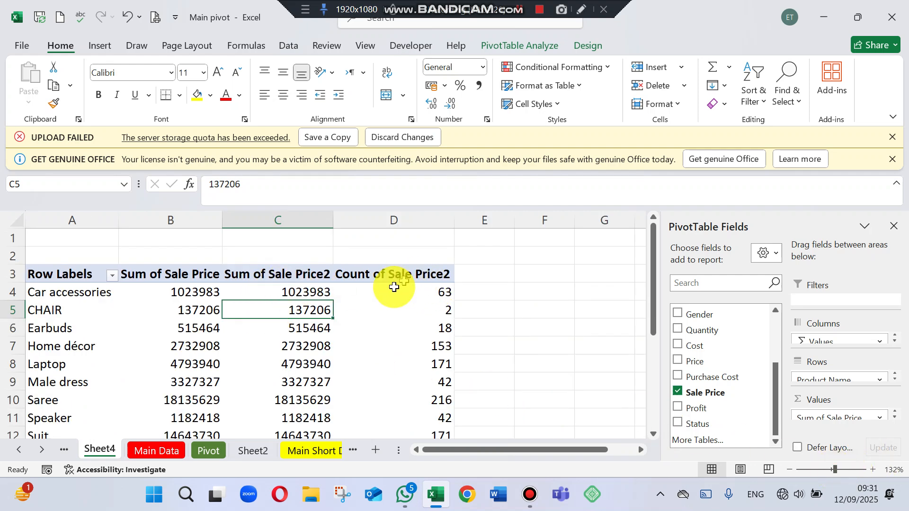
pyautogui.click(367, 286)
pyautogui.click(366, 278)
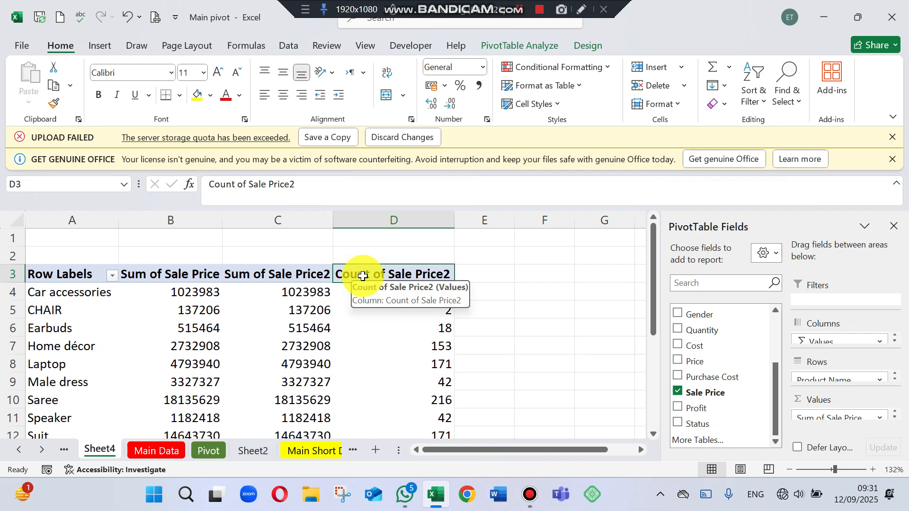
# Step: Summarize the newly added middle Sale Price column by Max
pyautogui.click(274, 308)
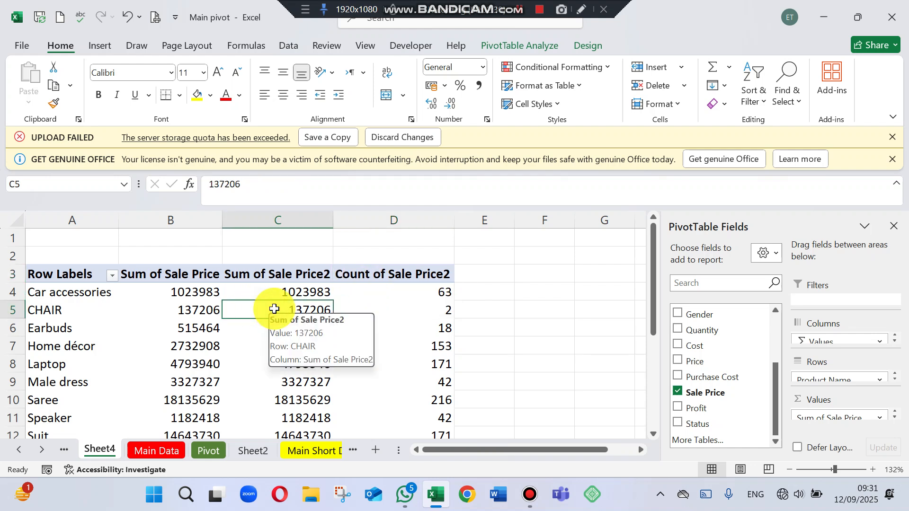
pyautogui.rightClick(274, 308)
pyautogui.moveTo(343, 192)
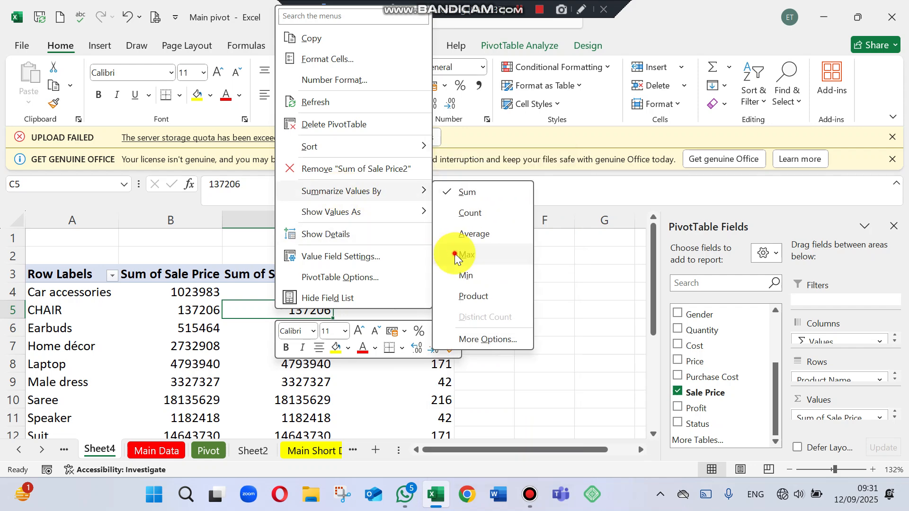
pyautogui.click(454, 254)
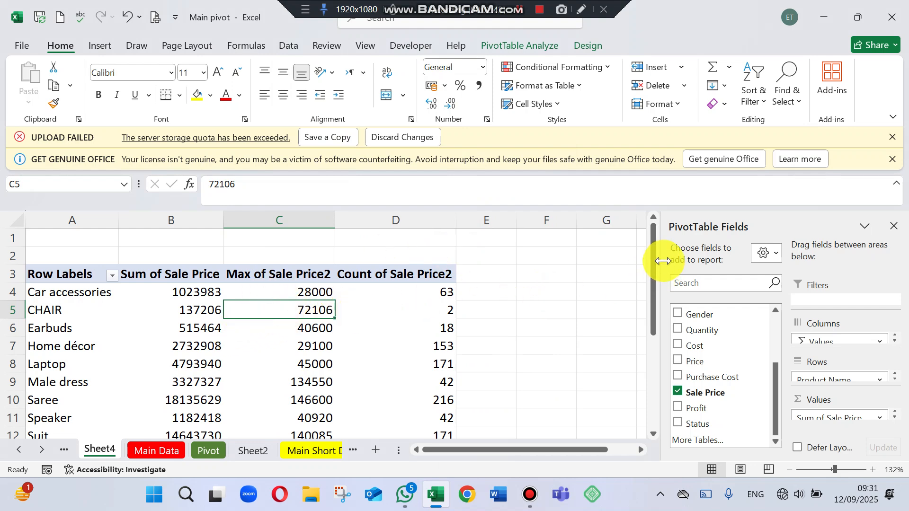
# Step: Examine the maximum sale price per product, comparing the Saree, Male dress, Women dress and Suit rows
pyautogui.moveTo(656, 258); pyautogui.dragTo(646, 279)
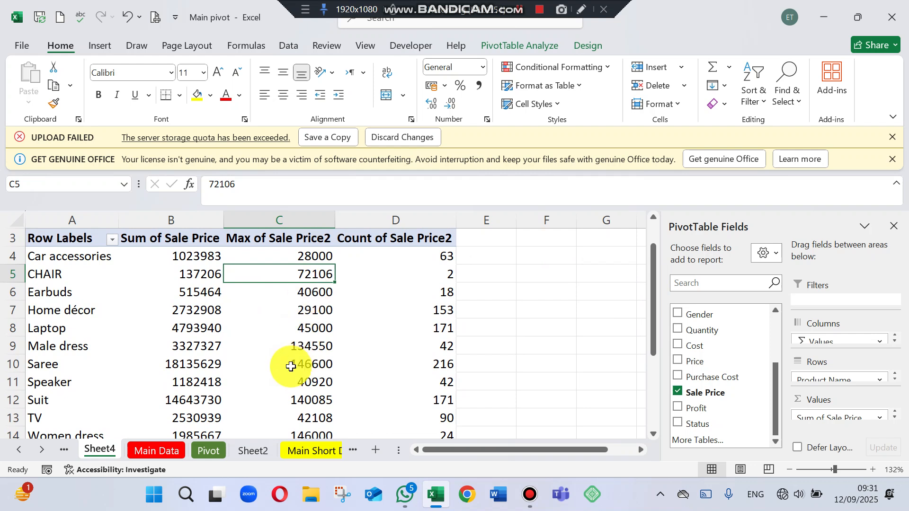
pyautogui.moveTo(303, 359)
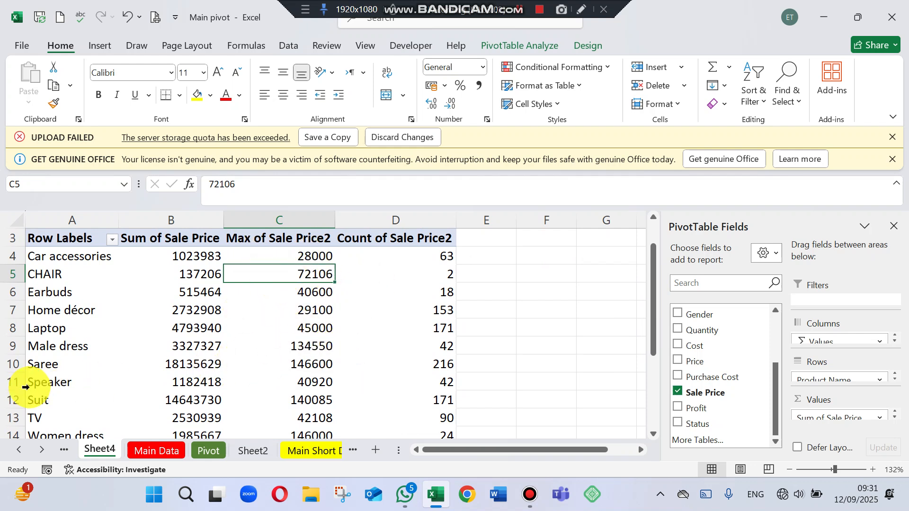
pyautogui.click(2, 363)
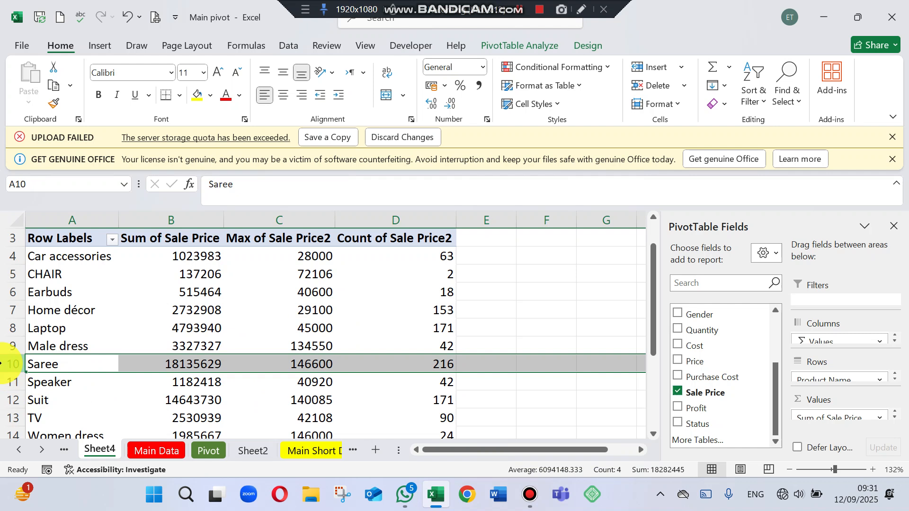
pyautogui.click(7, 346)
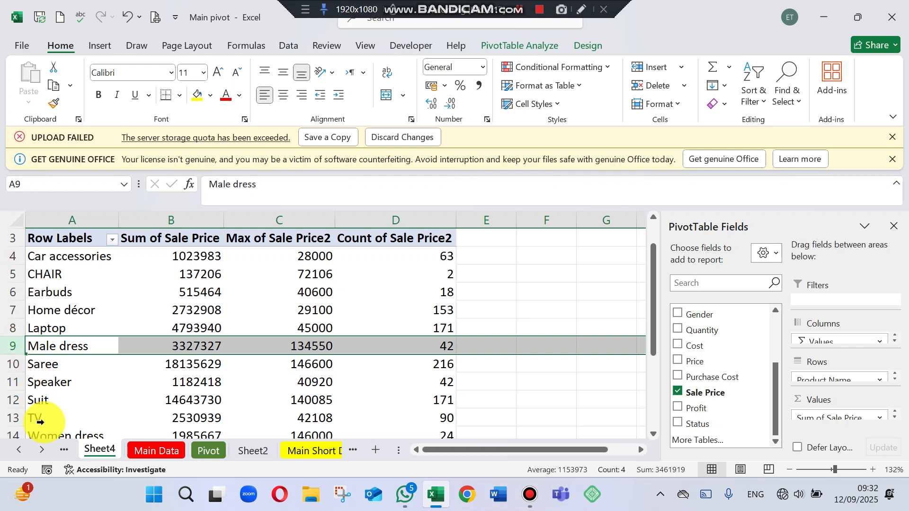
pyautogui.scroll(-1, 40, 422)
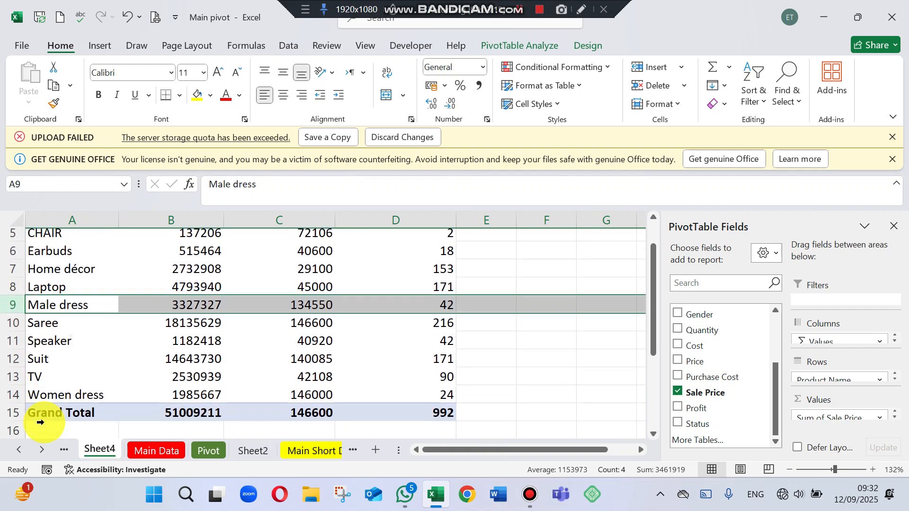
pyautogui.click(5, 400)
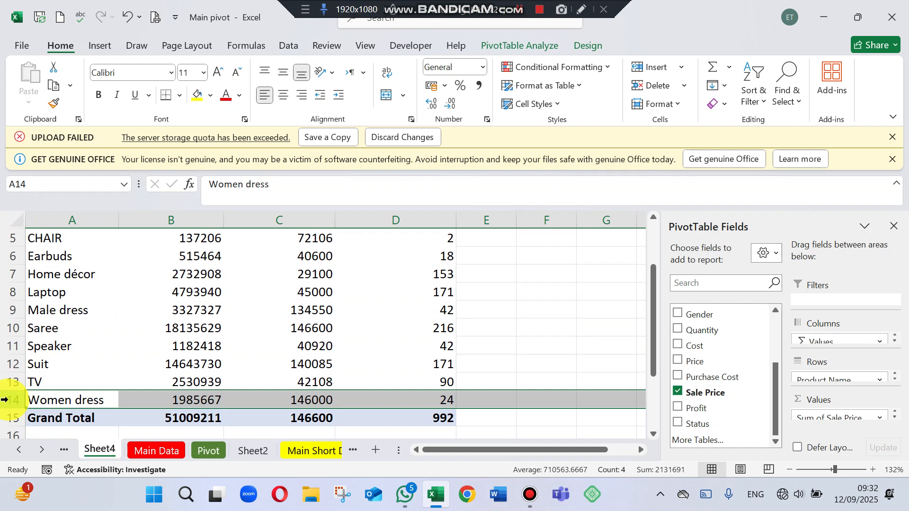
pyautogui.click(2, 364)
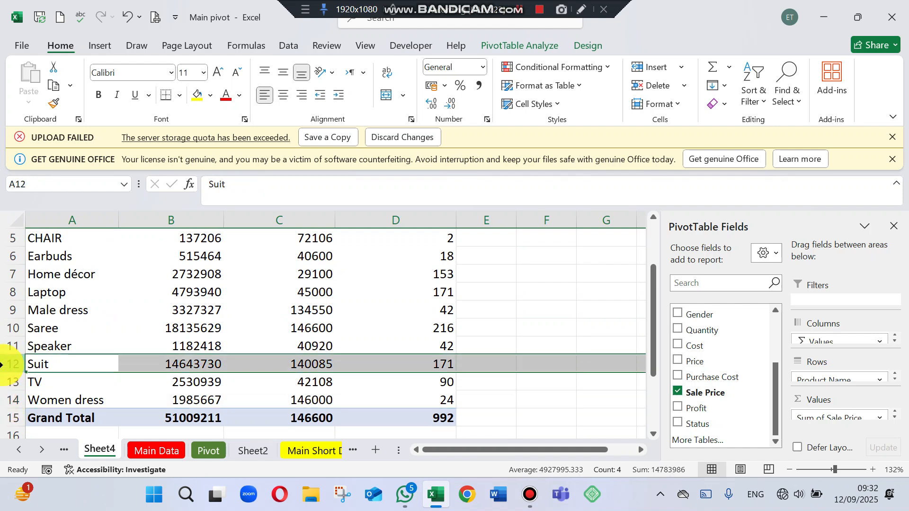
pyautogui.click(2, 328)
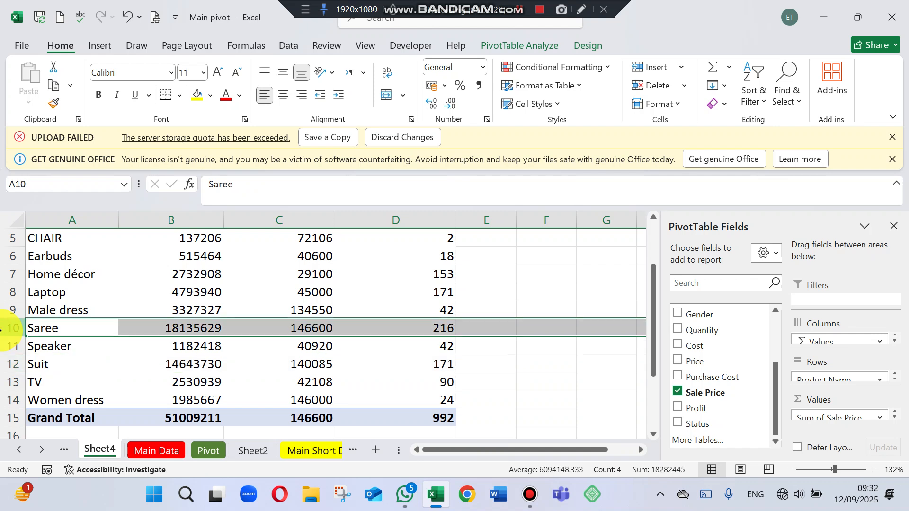
# Step: Add Sale Price to the pivot table's values once more, between the sum and max columns
pyautogui.scroll(3, 2, 328)
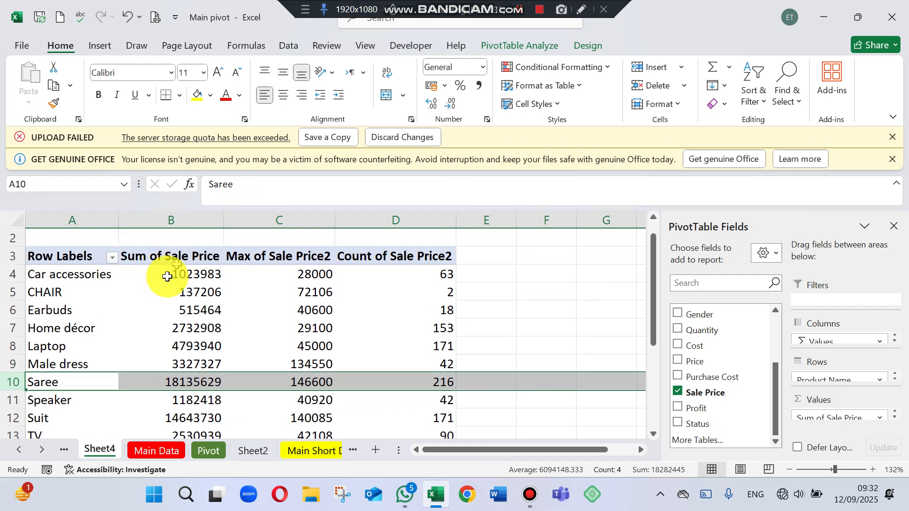
pyautogui.click(284, 291)
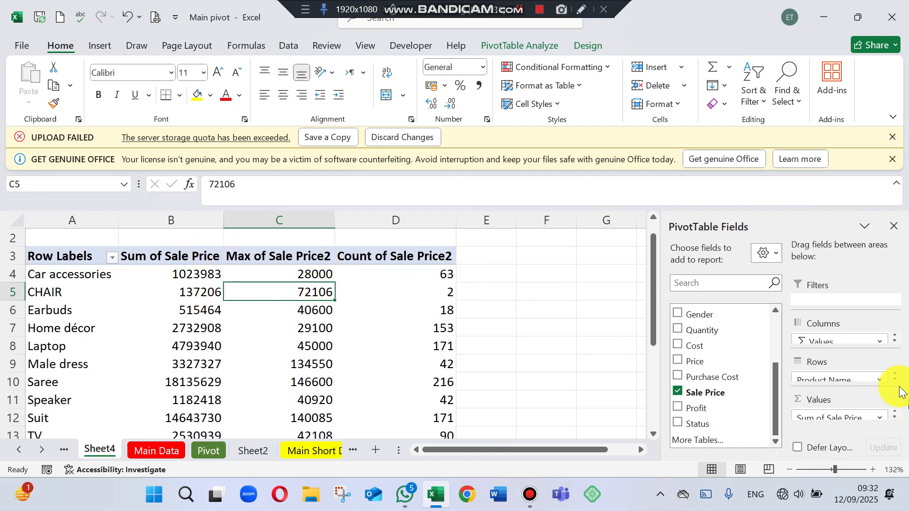
pyautogui.click(895, 419)
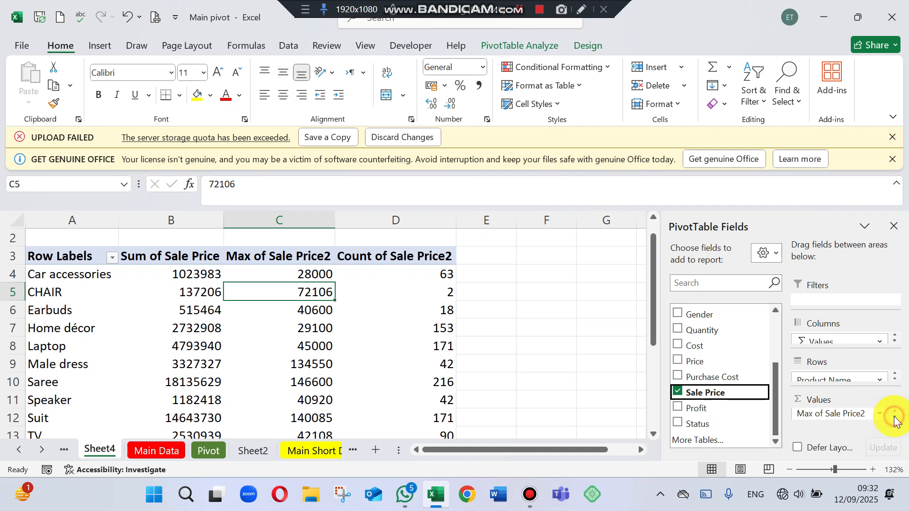
pyautogui.click(895, 419)
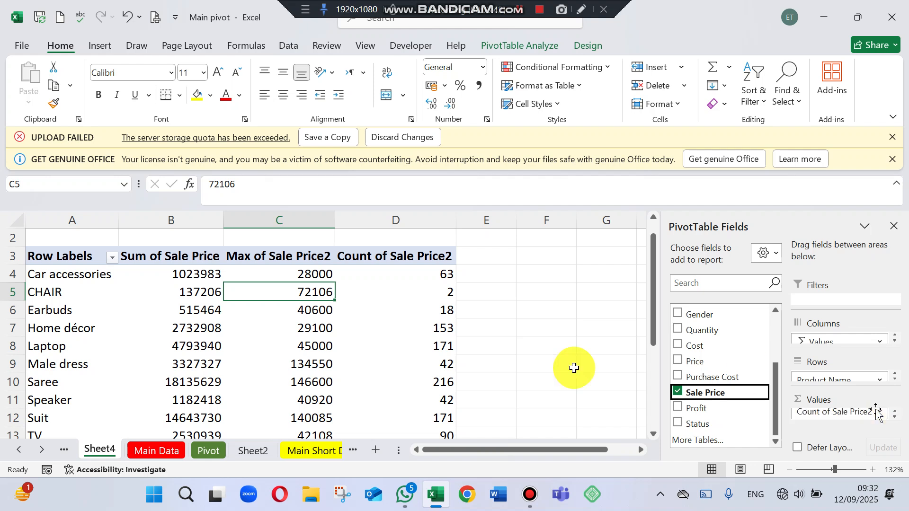
pyautogui.moveTo(715, 392); pyautogui.dragTo(814, 419)
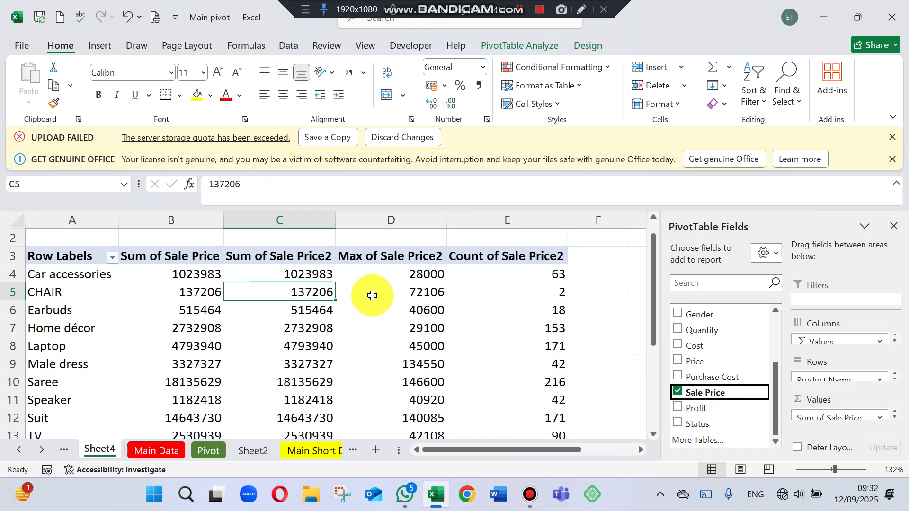
# Step: Summarize the newly added second Sale Price column by Average
pyautogui.click(299, 296)
pyautogui.rightClick(300, 298)
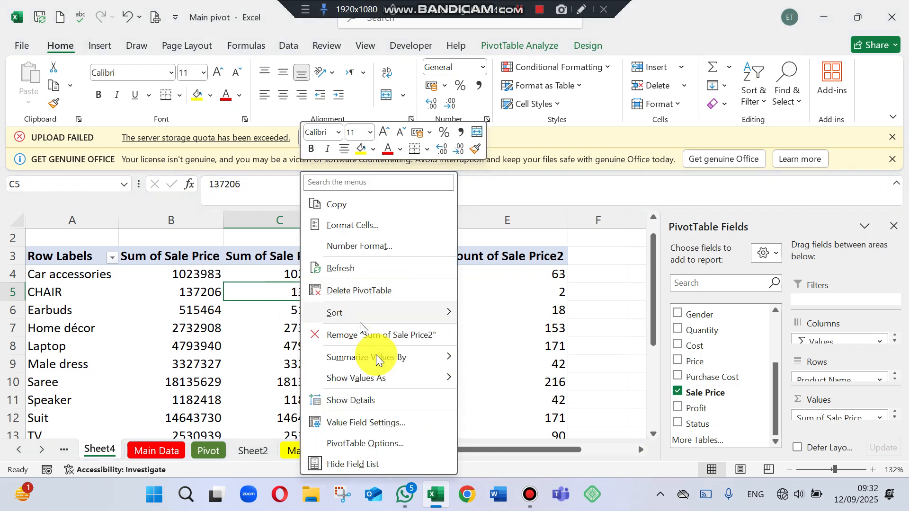
pyautogui.moveTo(396, 359)
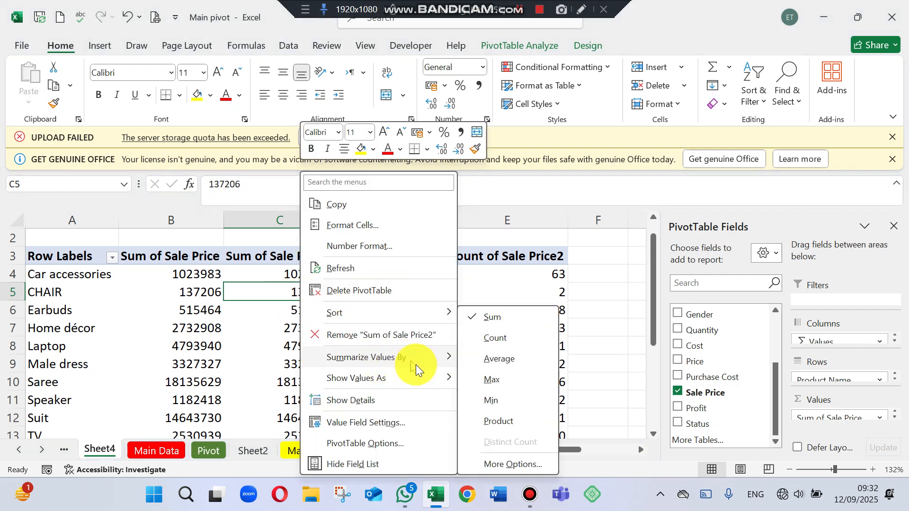
pyautogui.click(482, 359)
pyautogui.click(369, 308)
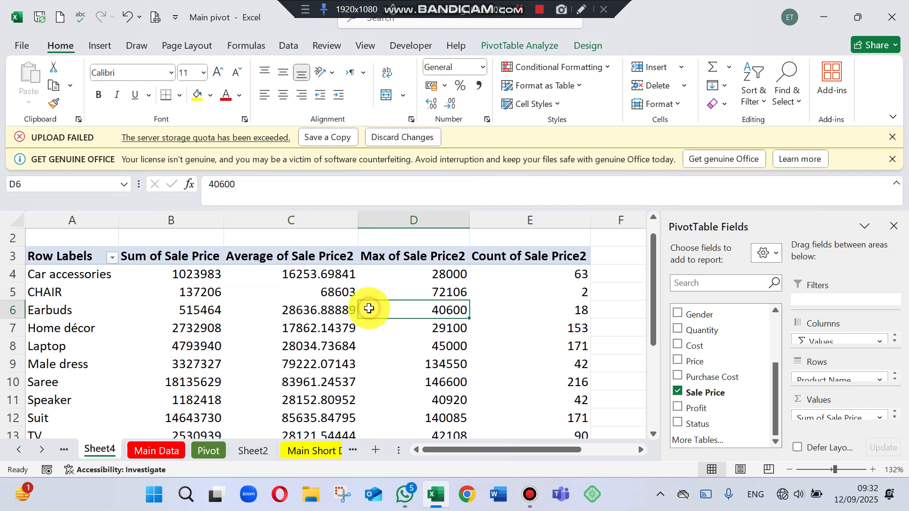
# Step: Examine the sum, average, maximum and count of Sale Price in the Car accessories, CHAIR and Earbuds rows
pyautogui.click(4, 273)
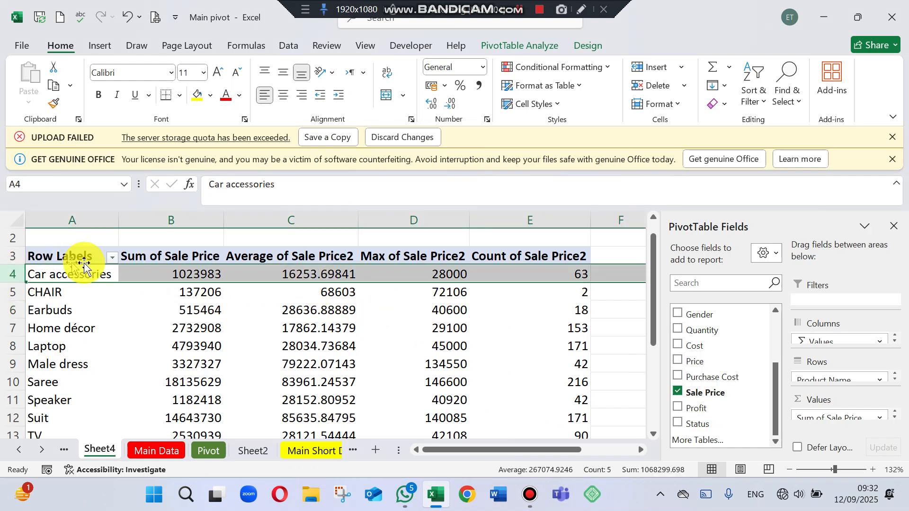
pyautogui.click(5, 293)
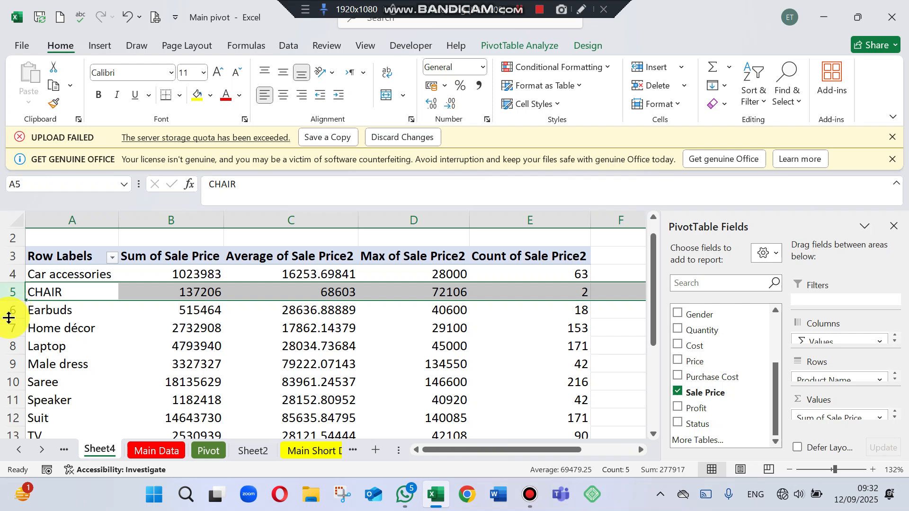
pyautogui.click(4, 310)
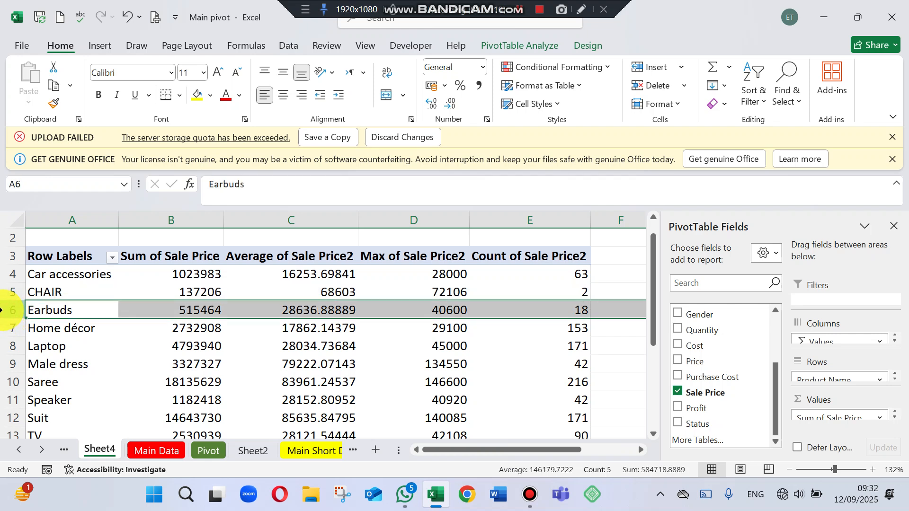
pyautogui.click(479, 306)
pyautogui.click(191, 311)
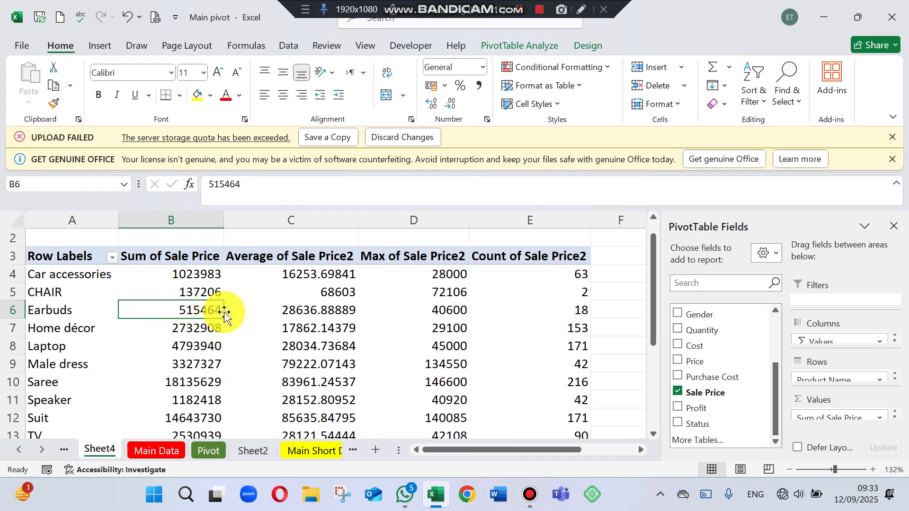
pyautogui.click(283, 310)
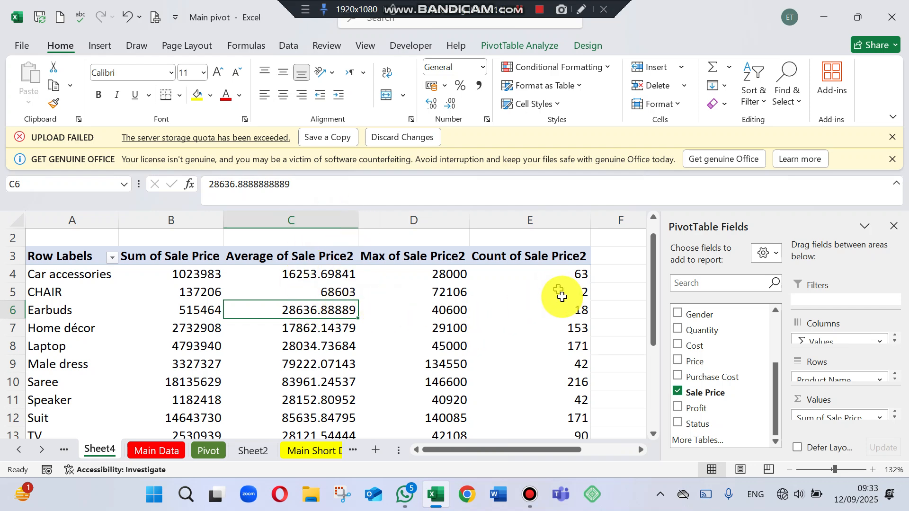
# Step: Copy the pivot table's Sum of Sale Price column into column F beside the table
pyautogui.moveTo(655, 299); pyautogui.dragTo(629, 275)
pyautogui.moveTo(482, 452)
pyautogui.mouseDown()
pyautogui.moveTo(523, 453)
pyautogui.moveTo(467, 451)
pyautogui.mouseUp()
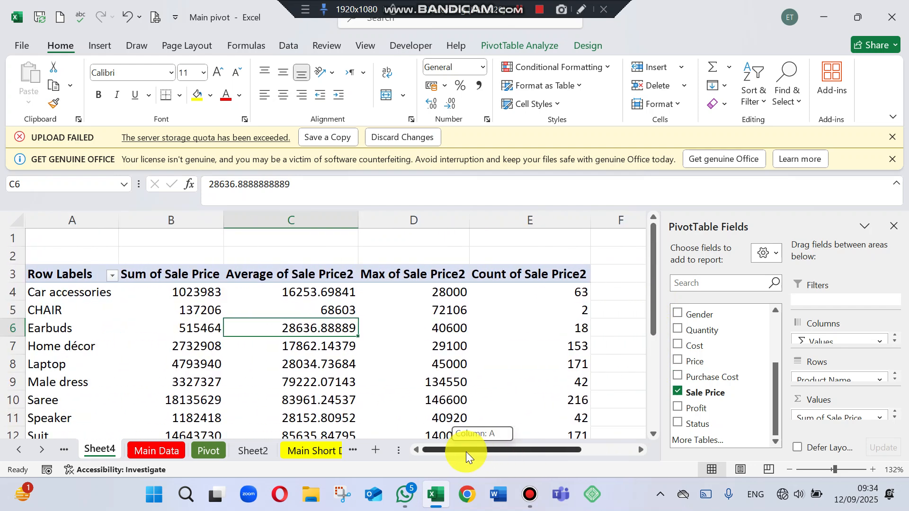
pyautogui.click(186, 211)
pyautogui.hotkey('ctrl', 'c')
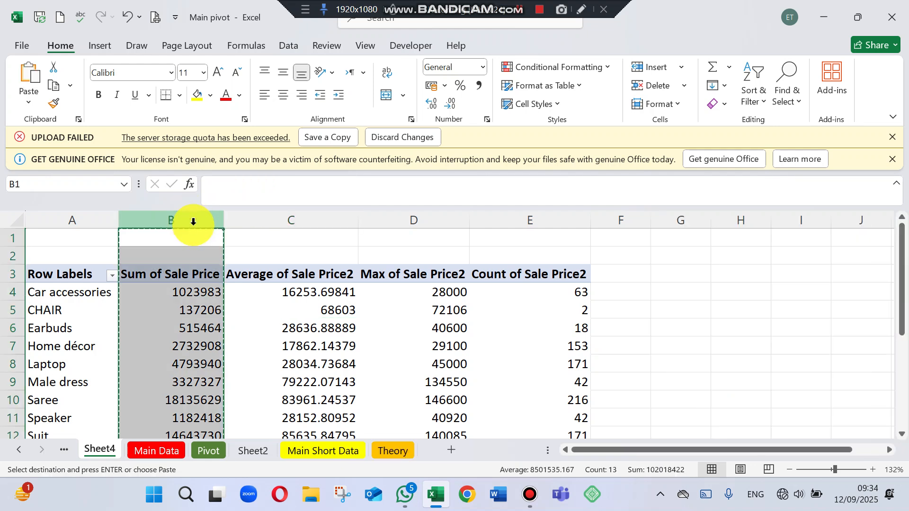
pyautogui.click(615, 215)
pyautogui.hotkey('ctrl', 'v')
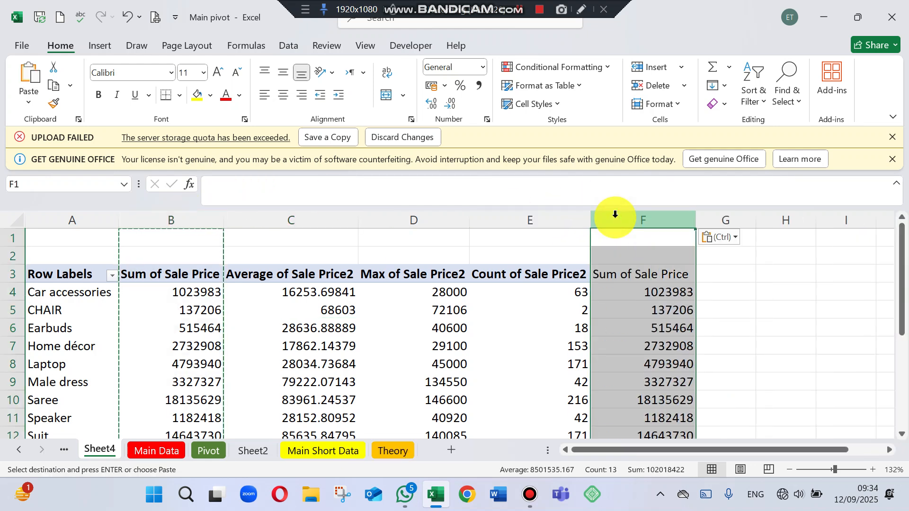
pyautogui.click(703, 325)
pyautogui.click(670, 273)
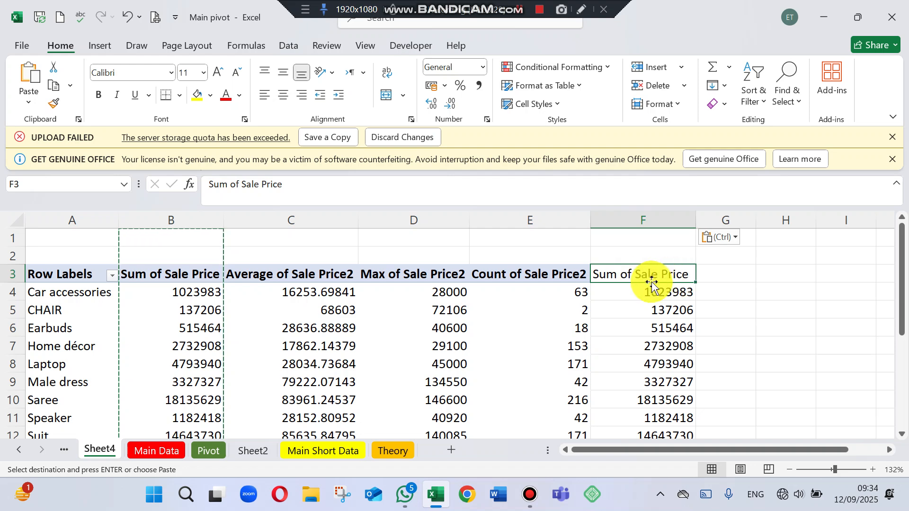
# Step: Show the source records behind the CHAIR count on a detail sheet, and return to Sheet4
pyautogui.click(572, 317)
pyautogui.doubleClick(572, 318)
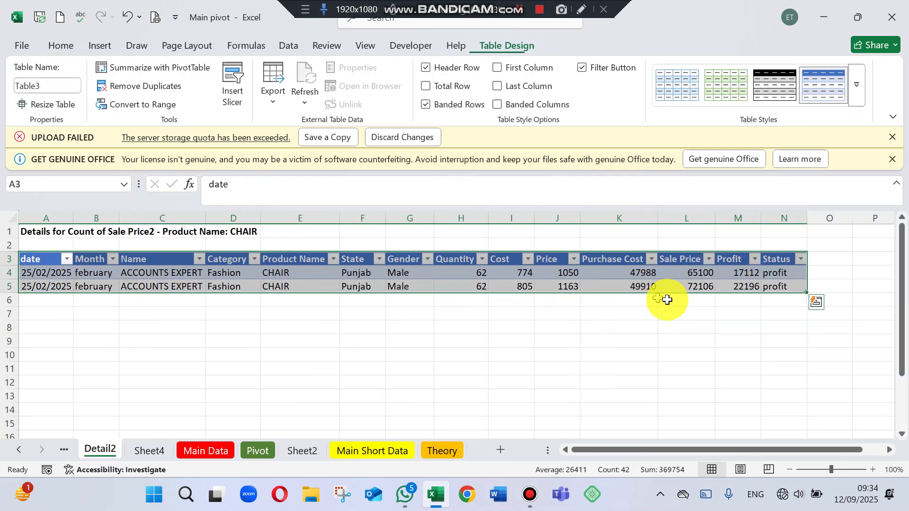
pyautogui.click(146, 455)
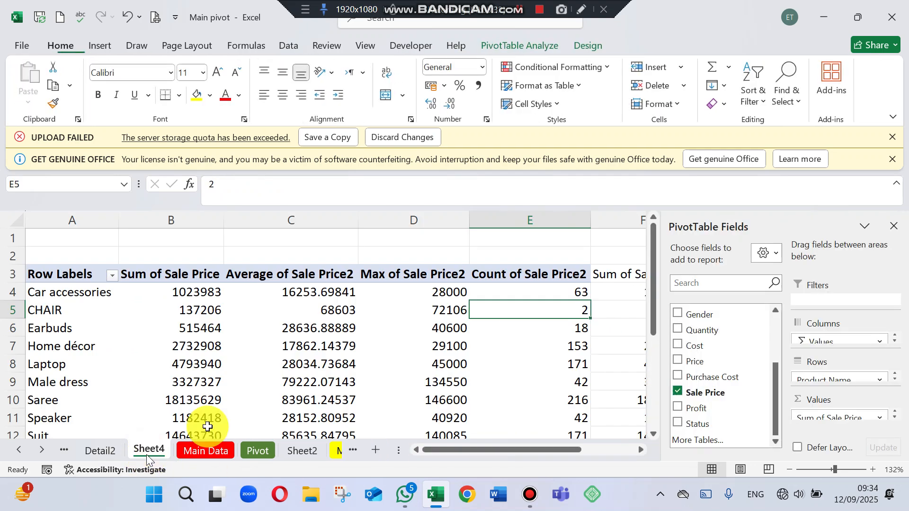
# Step: Undo the detail sheet and the column copy pasted into column F
pyautogui.moveTo(518, 449); pyautogui.dragTo(556, 448)
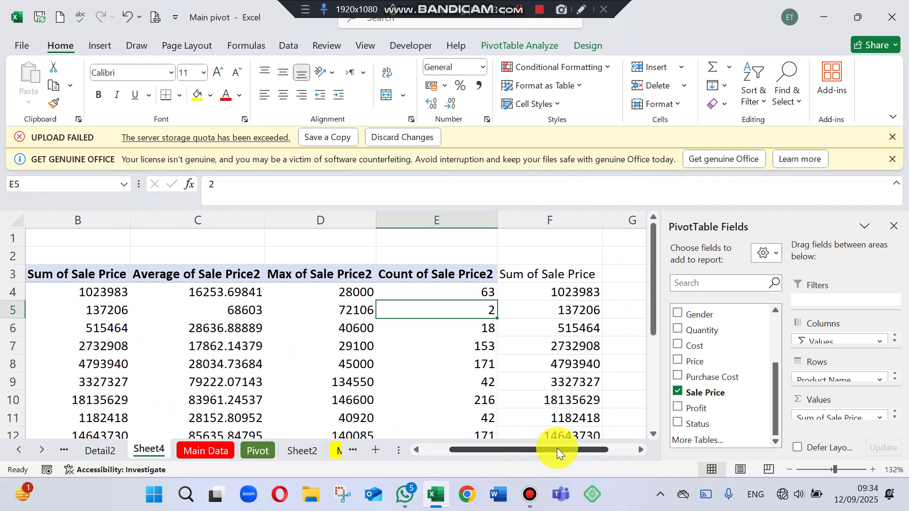
pyautogui.hotkey('ctrl', 'z')
pyautogui.hotkey('ctrl', 'z')
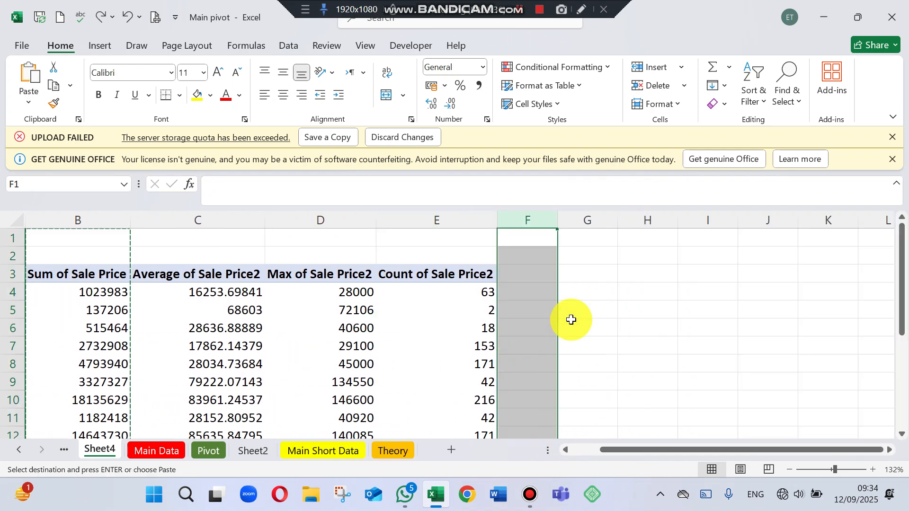
pyautogui.click(572, 325)
pyautogui.click(535, 261)
pyautogui.click(501, 287)
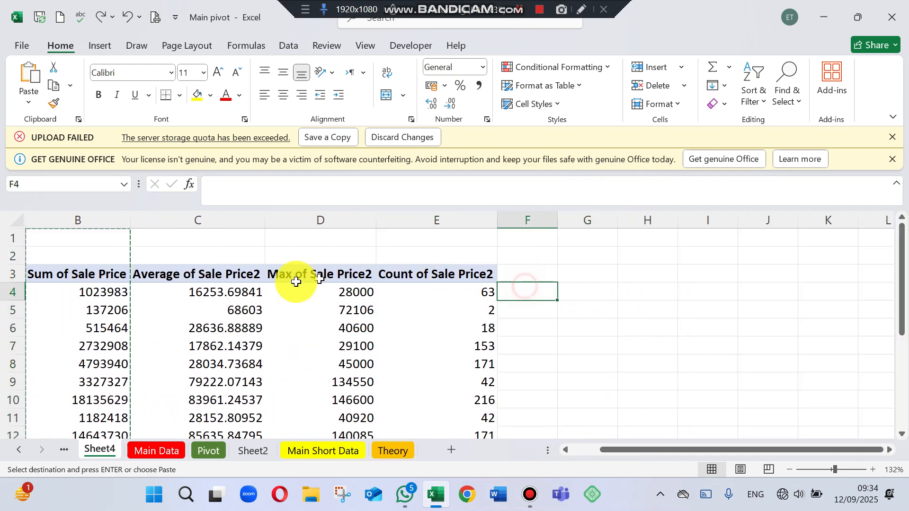
pyautogui.click(297, 280)
pyautogui.doubleClick(297, 280)
pyautogui.click(548, 333)
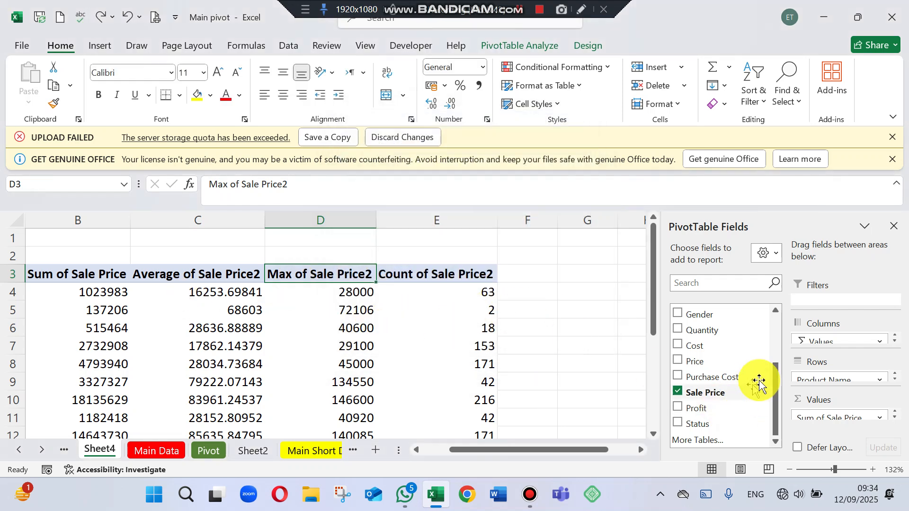
pyautogui.moveTo(775, 384); pyautogui.dragTo(774, 415)
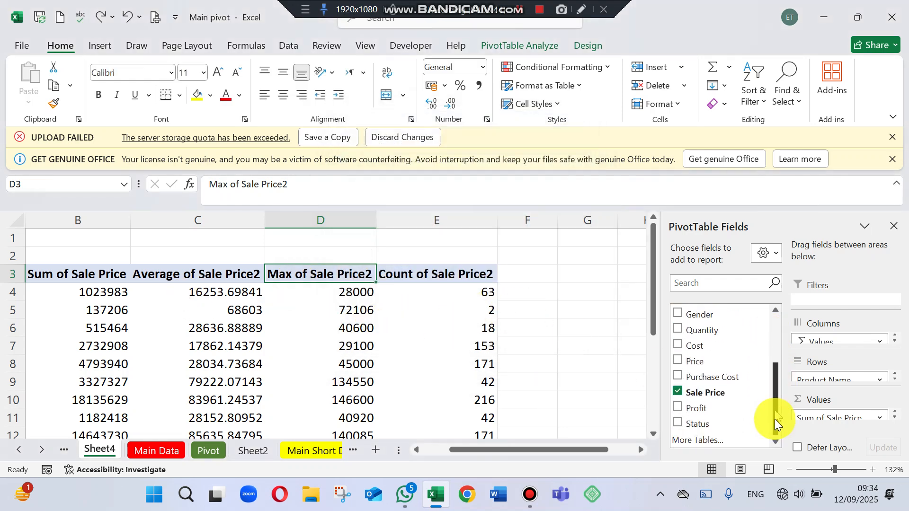
pyautogui.scroll(3, 752, 342)
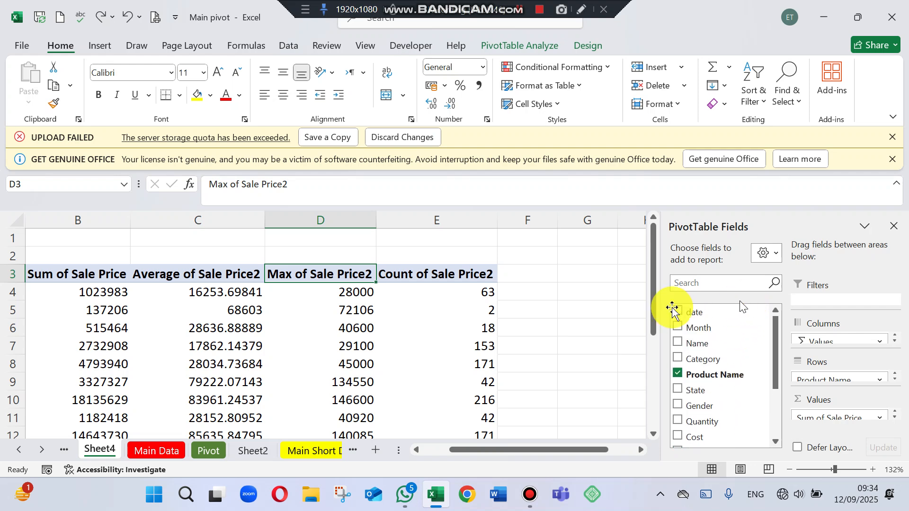
# Step: Try to insert a worksheet column at the pivot table's count column and to delete that column
pyautogui.click(479, 217)
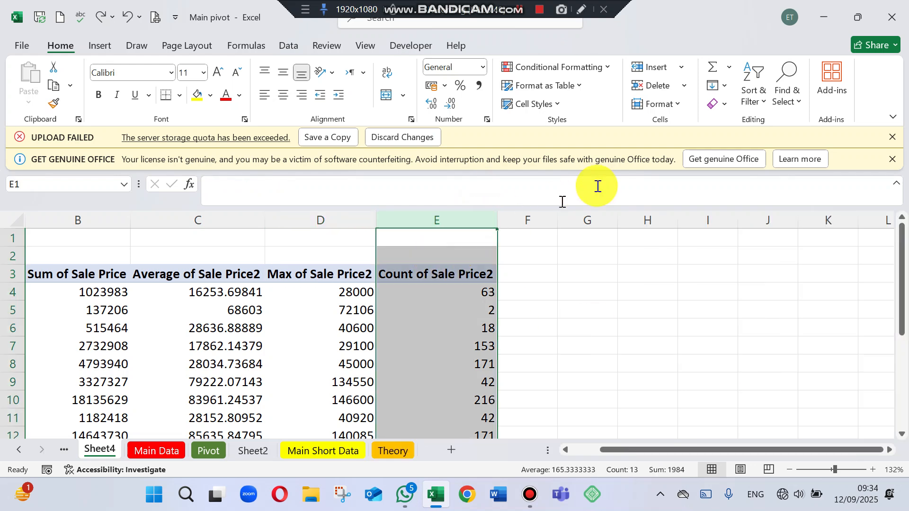
pyautogui.click(662, 71)
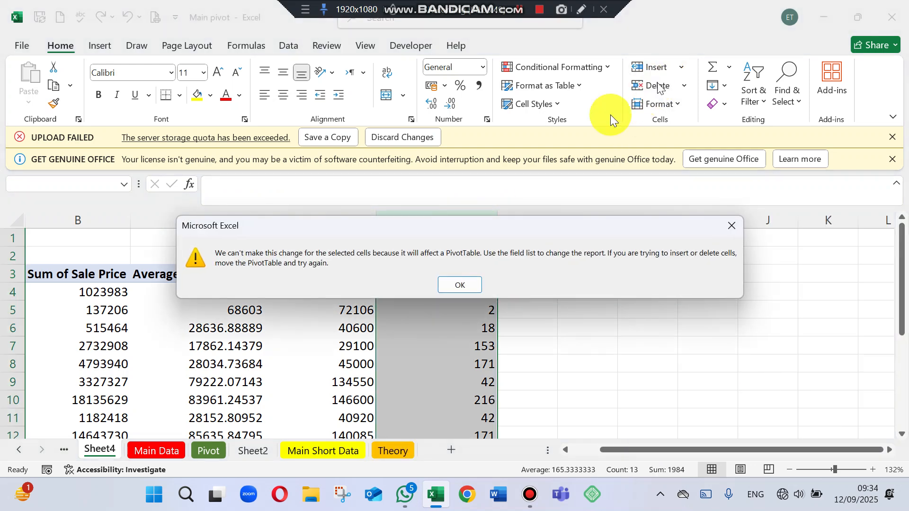
pyautogui.click(456, 284)
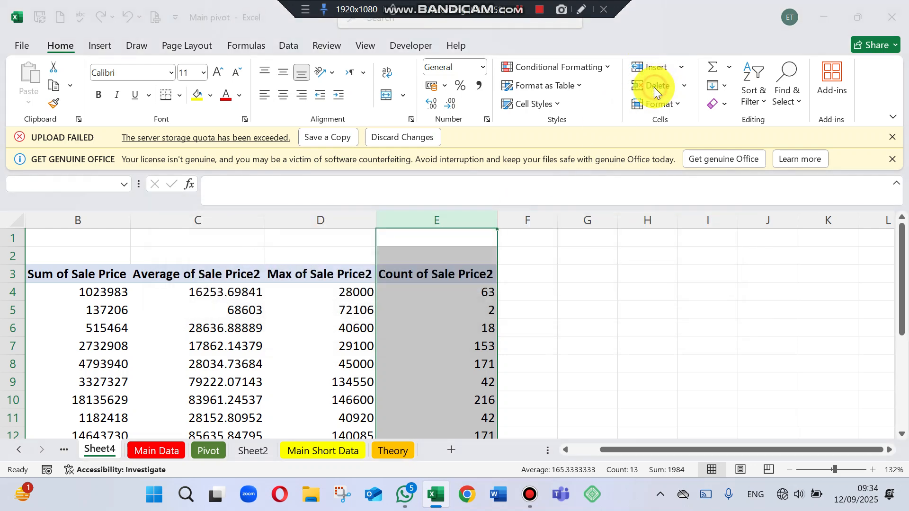
pyautogui.click(653, 85)
pyautogui.click(471, 285)
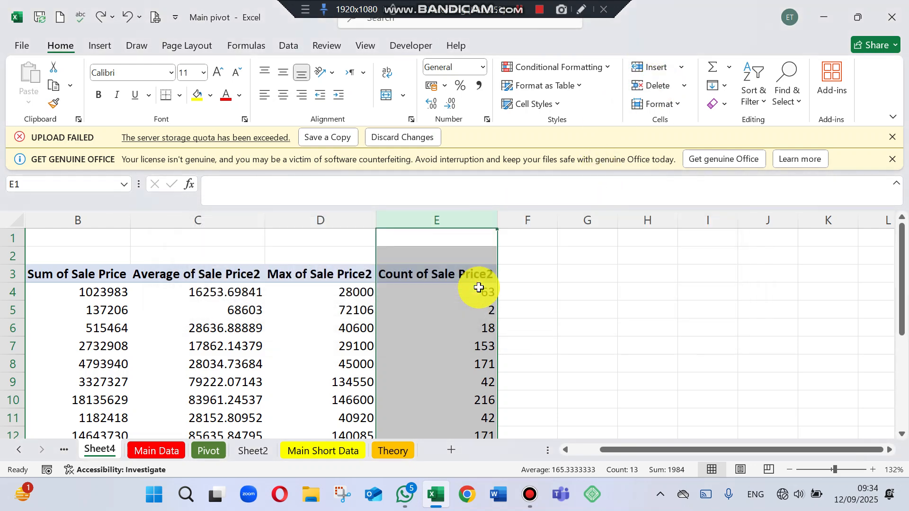
# Step: Undo the average, max and count changes, back to the pivot table with two Sale Price sum columns
pyautogui.hotkey('ctrl', 'z')
pyautogui.hotkey('ctrl', 'z')
pyautogui.hotkey('ctrl', 'z')
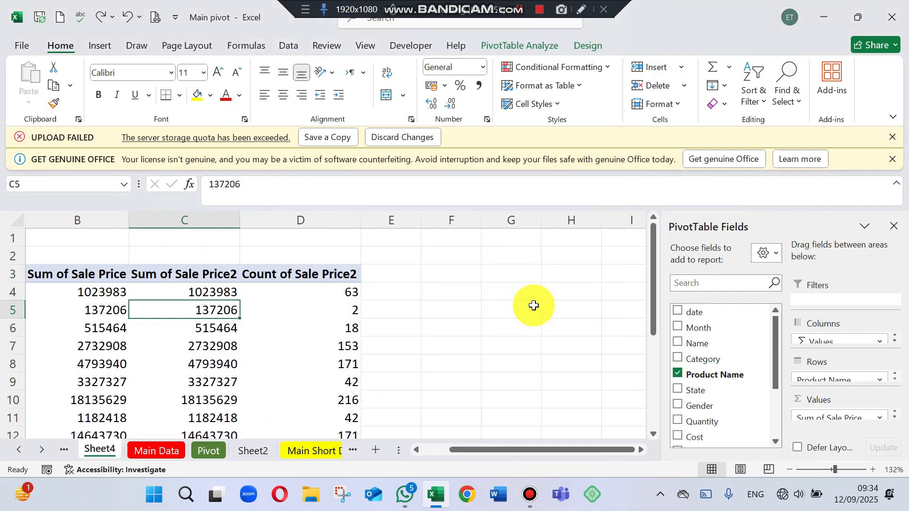
pyautogui.scroll(2, 534, 305)
pyautogui.hotkey('ctrl', 'z')
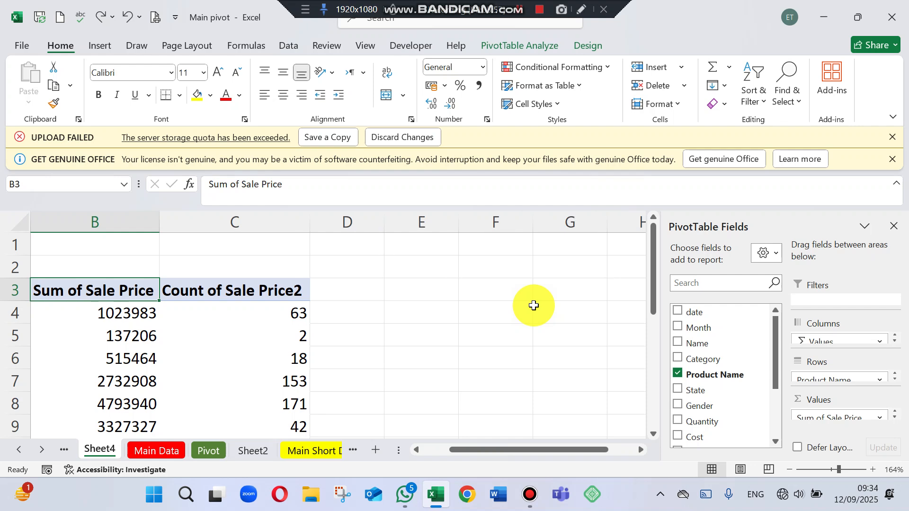
pyautogui.hotkey('ctrl', 'z')
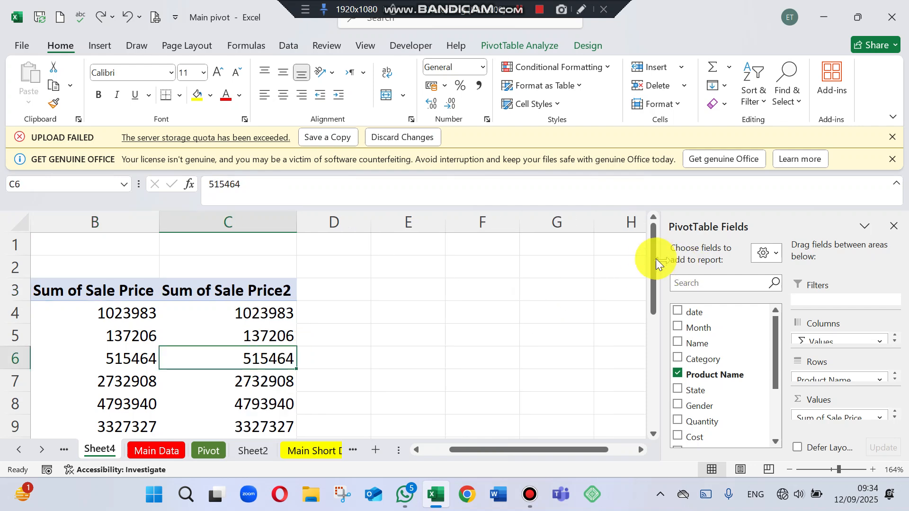
pyautogui.moveTo(529, 448); pyautogui.dragTo(432, 450)
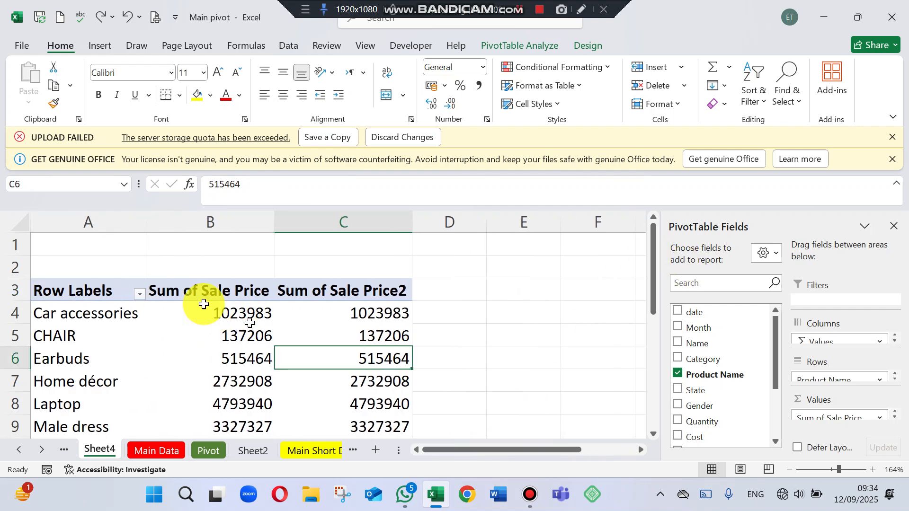
pyautogui.click(205, 222)
pyautogui.click(342, 222)
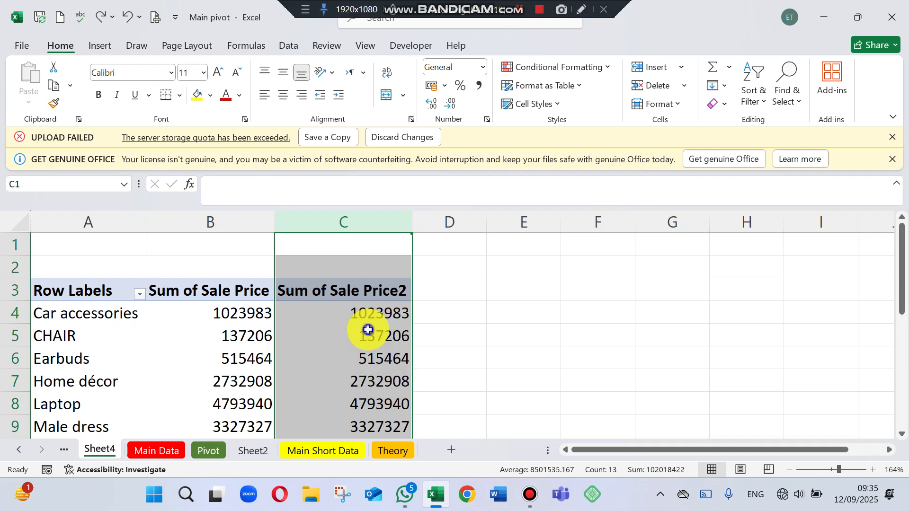
pyautogui.rightClick(367, 330)
pyautogui.click(319, 325)
pyautogui.rightClick(319, 324)
pyautogui.click(318, 323)
pyautogui.click(318, 326)
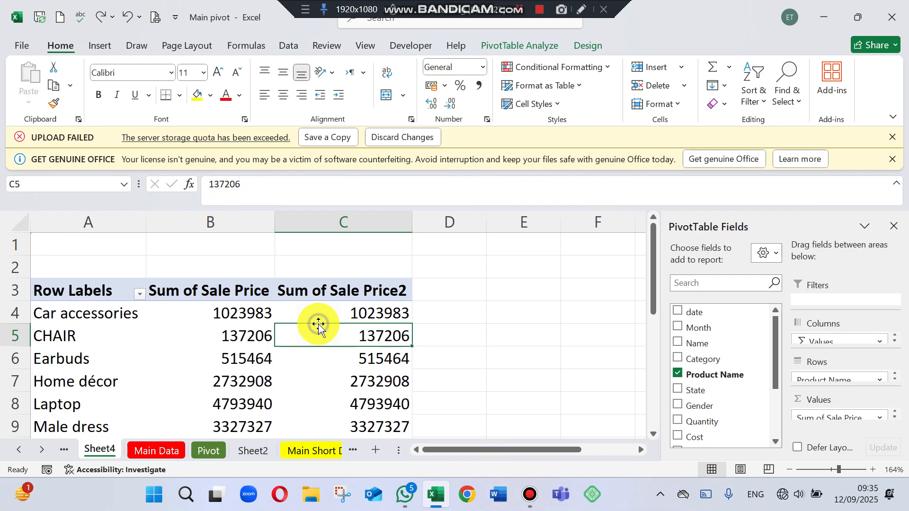
# Step: Look over the Summarize Values By and Show Values As options for the Sum of Sale Price2 column, leaving them unchanged
pyautogui.click(339, 315)
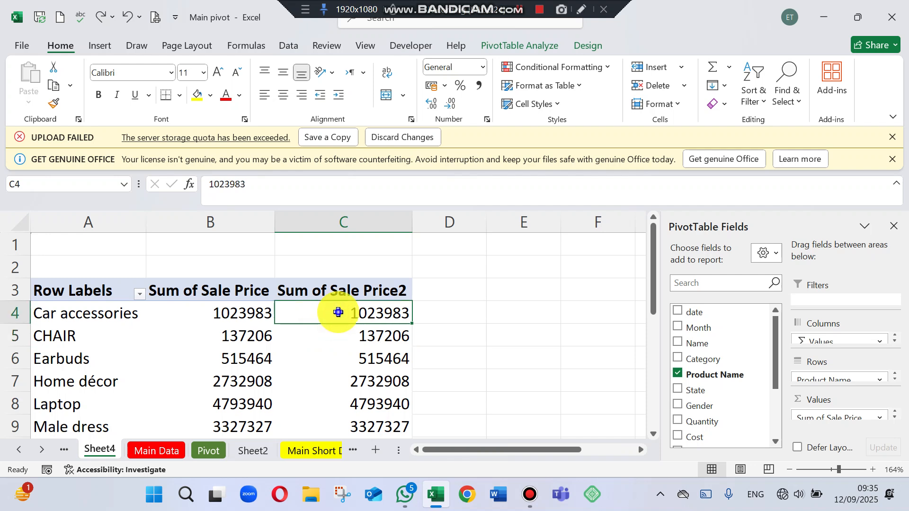
pyautogui.rightClick(338, 314)
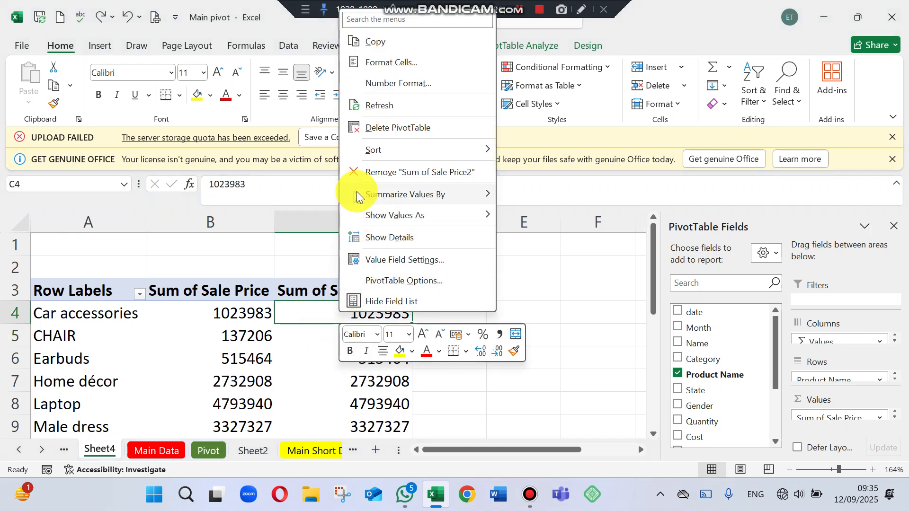
pyautogui.moveTo(360, 195)
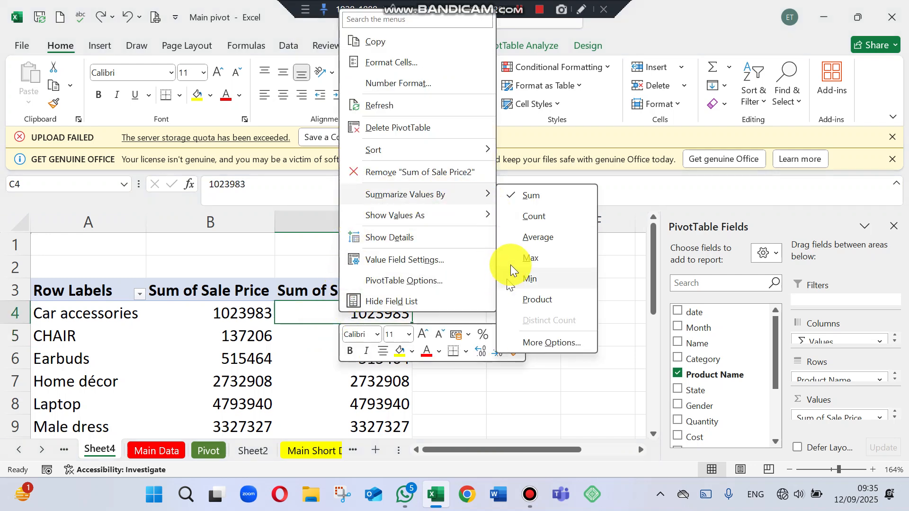
pyautogui.moveTo(403, 218)
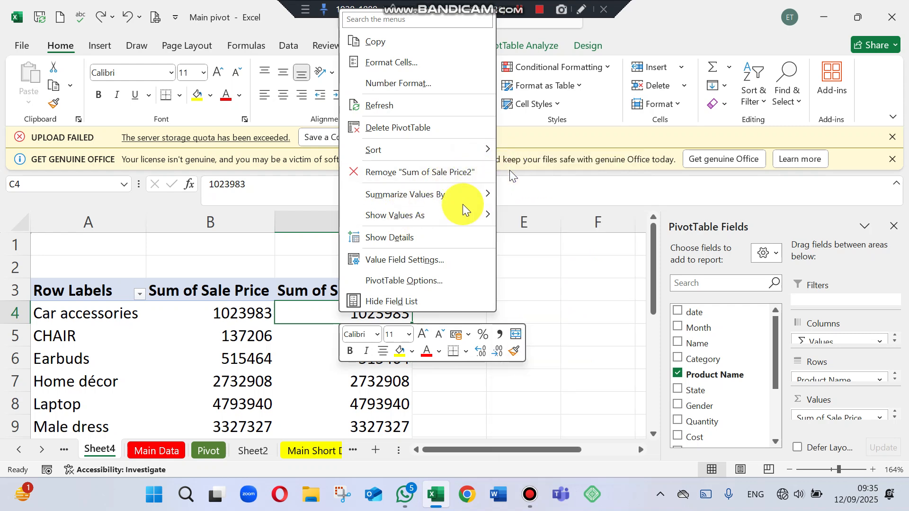
pyautogui.moveTo(464, 220)
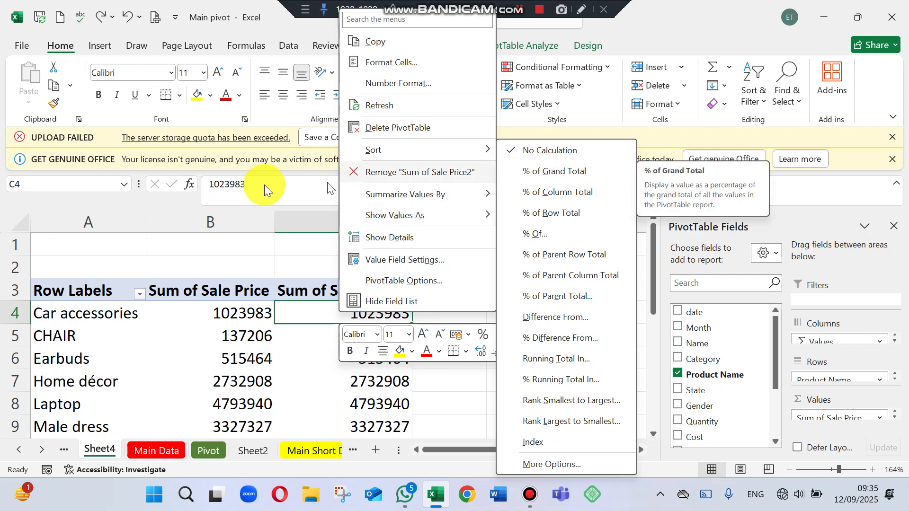
pyautogui.click(279, 240)
# Step: Review the Sum of Sale Price2 figures from the Grand Total row up to the Male dress row
pyautogui.moveTo(653, 260); pyautogui.dragTo(662, 346)
pyautogui.click(385, 379)
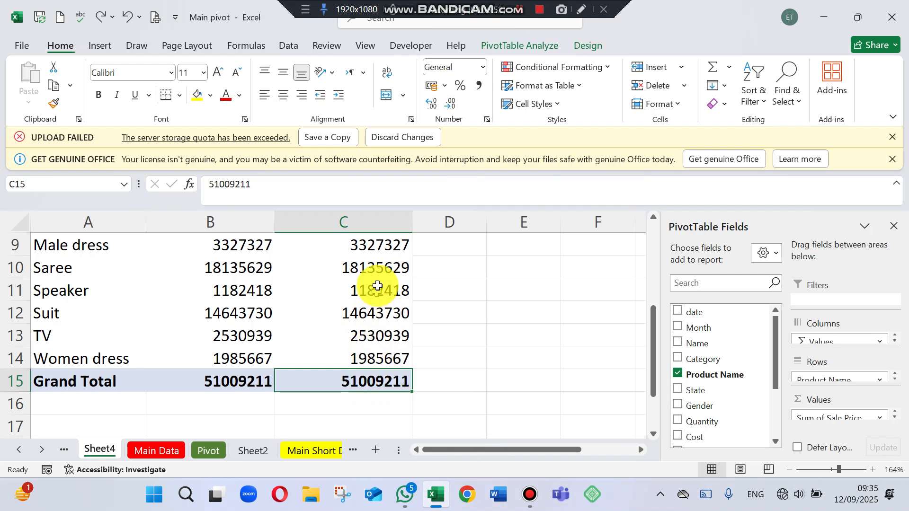
pyautogui.click(361, 322)
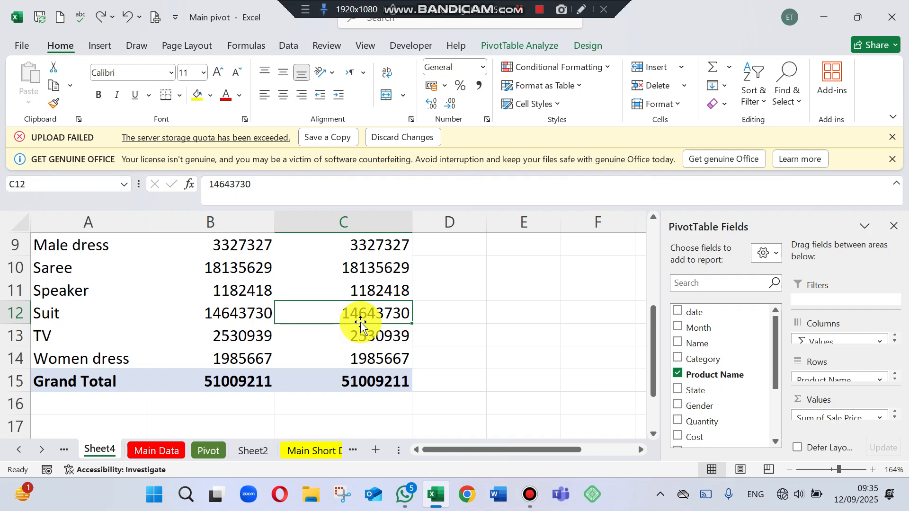
pyautogui.click(368, 282)
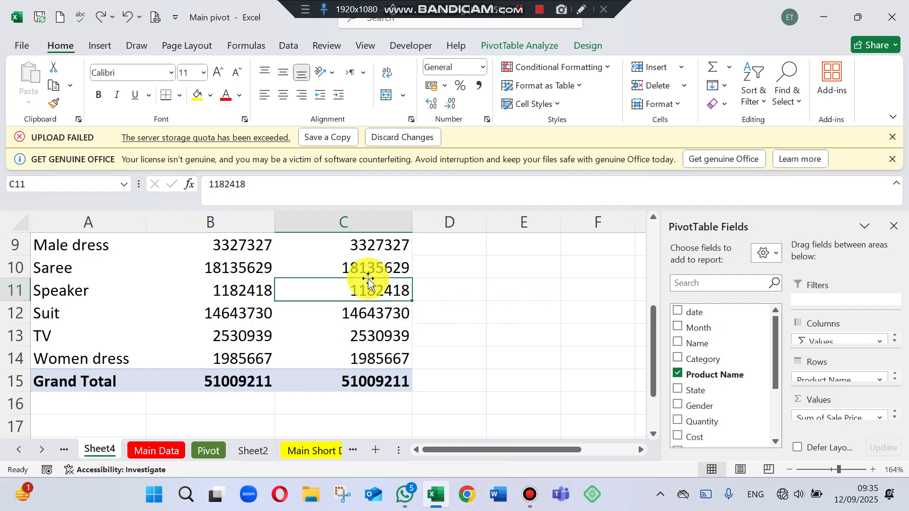
pyautogui.click(381, 247)
pyautogui.moveTo(652, 347); pyautogui.dragTo(654, 274)
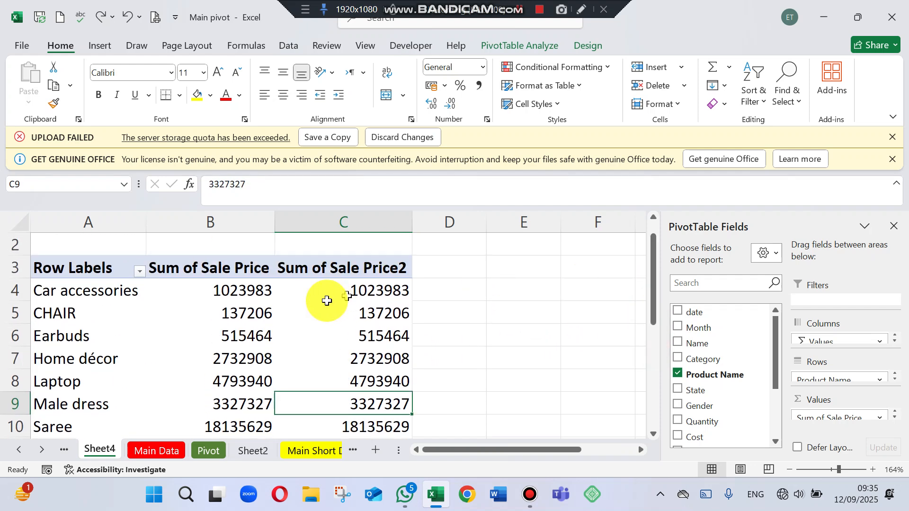
# Step: Show the Sum of Sale Price2 values as % of Grand Total
pyautogui.click(299, 314)
pyautogui.rightClick(298, 315)
pyautogui.click(413, 213)
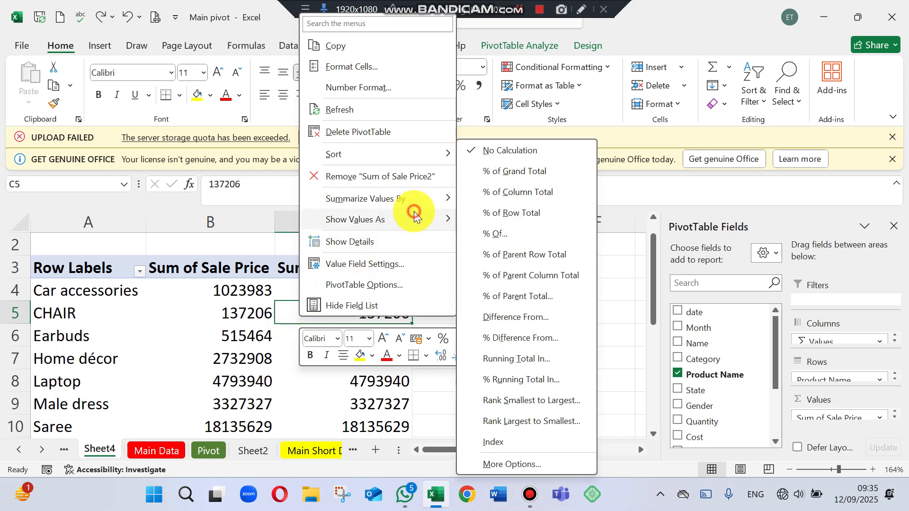
pyautogui.click(498, 172)
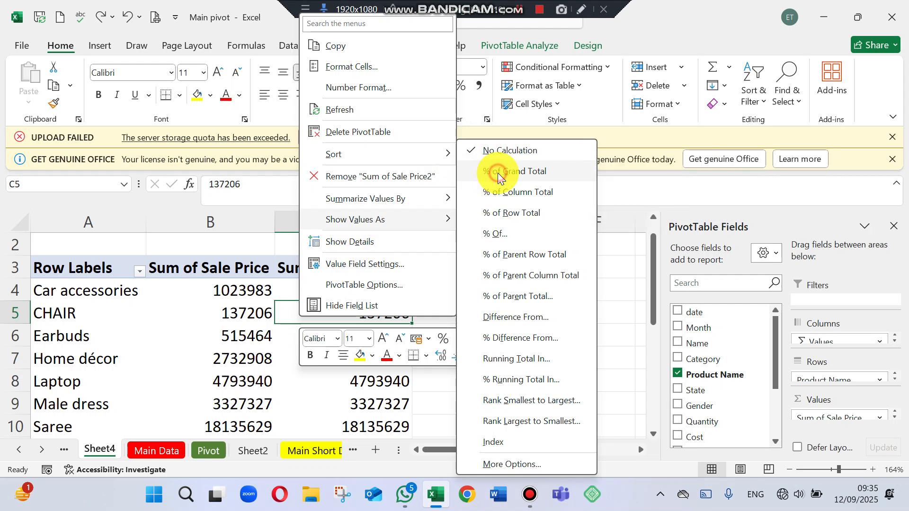
pyautogui.click(492, 341)
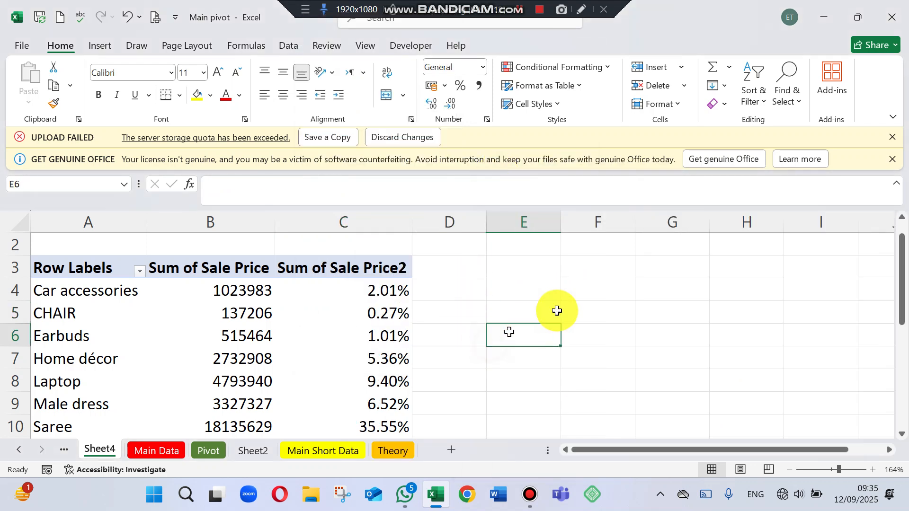
# Step: Examine each product's percentage of the grand total, including the Saree, Speaker and Grand Total rows
pyautogui.click(353, 339)
pyautogui.moveTo(652, 285); pyautogui.dragTo(654, 334)
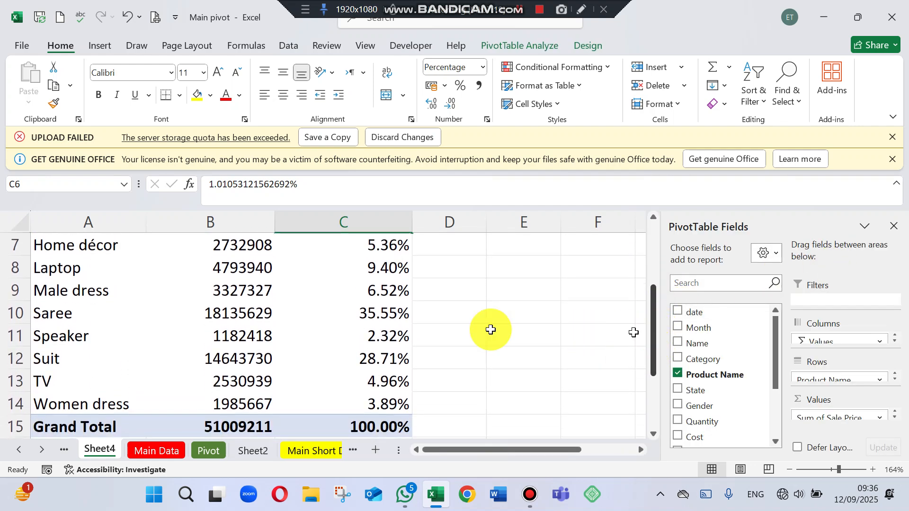
pyautogui.click(2, 313)
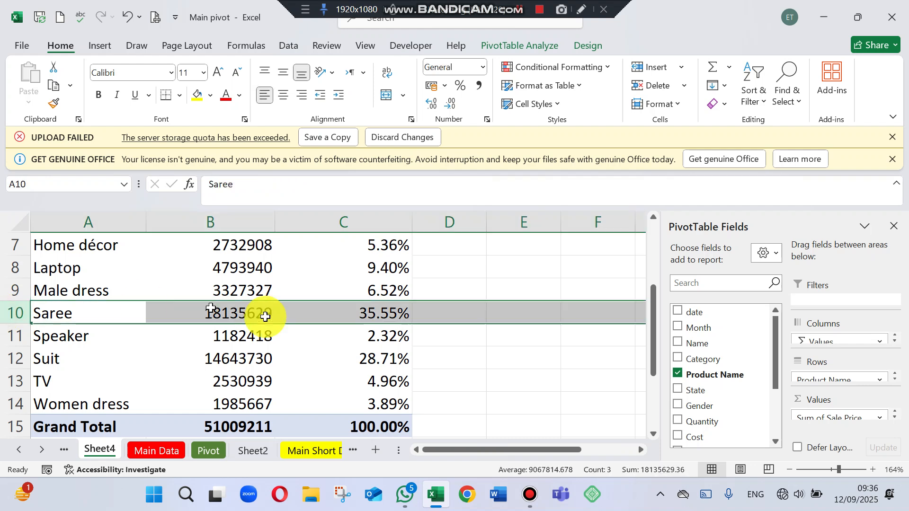
pyautogui.click(378, 316)
pyautogui.click(499, 298)
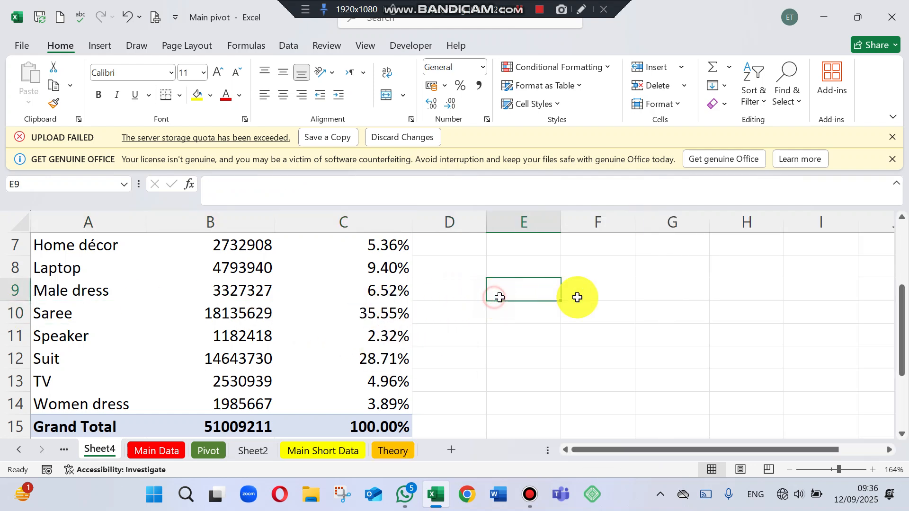
pyautogui.click(391, 335)
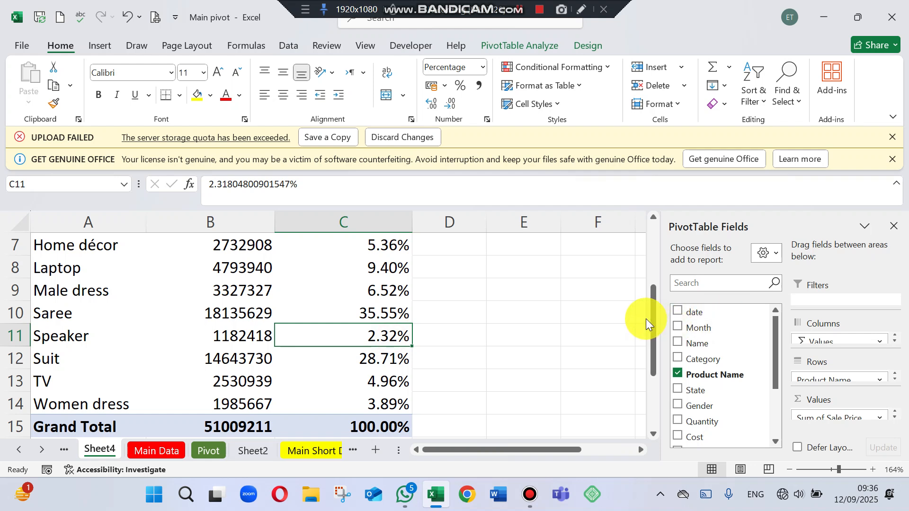
pyautogui.moveTo(648, 319)
pyautogui.mouseDown()
pyautogui.moveTo(634, 271)
pyautogui.moveTo(647, 335)
pyautogui.mouseUp()
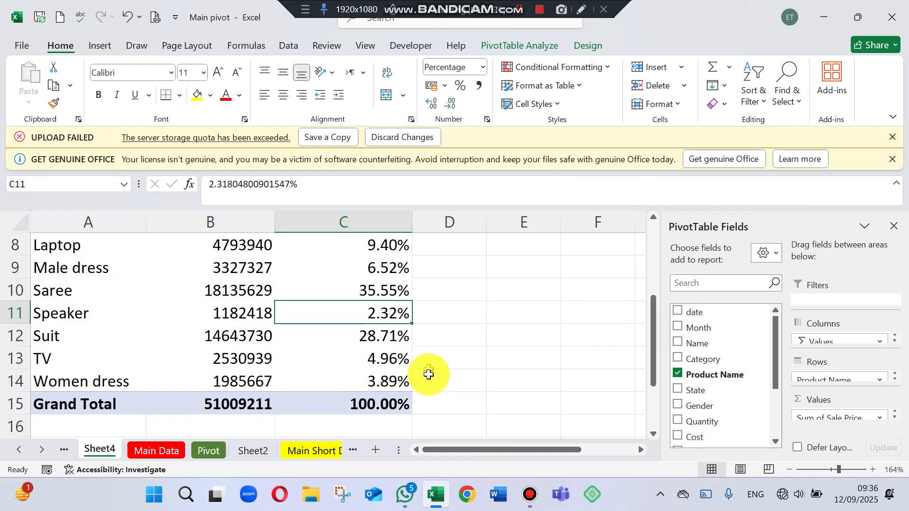
pyautogui.click(365, 405)
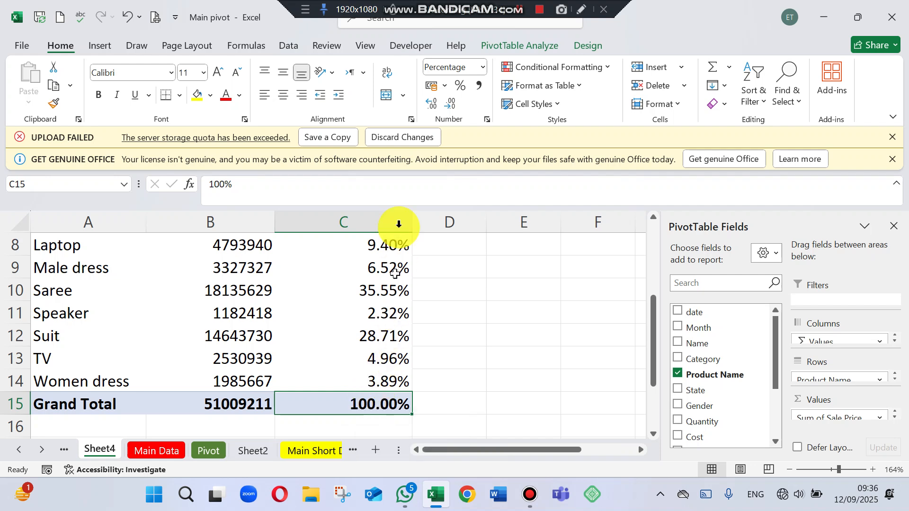
pyautogui.moveTo(363, 345)
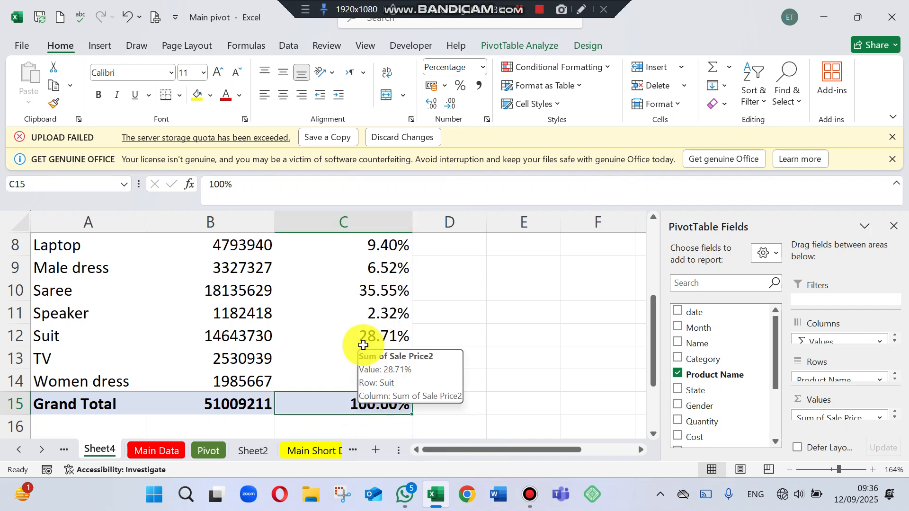
# Step: Undo the % of Grand Total display on the Sum of Sale Price2 column
pyautogui.moveTo(652, 340); pyautogui.dragTo(646, 261)
pyautogui.click(368, 369)
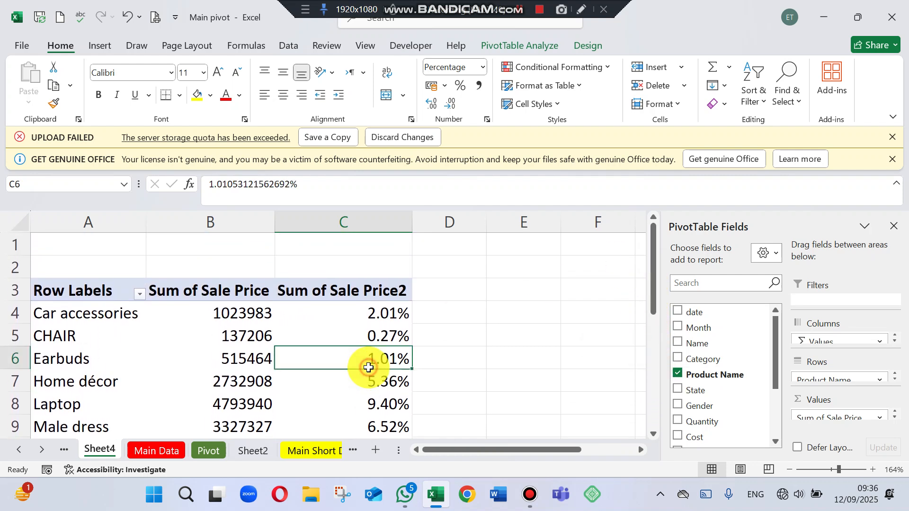
pyautogui.hotkey('ctrl', 'z')
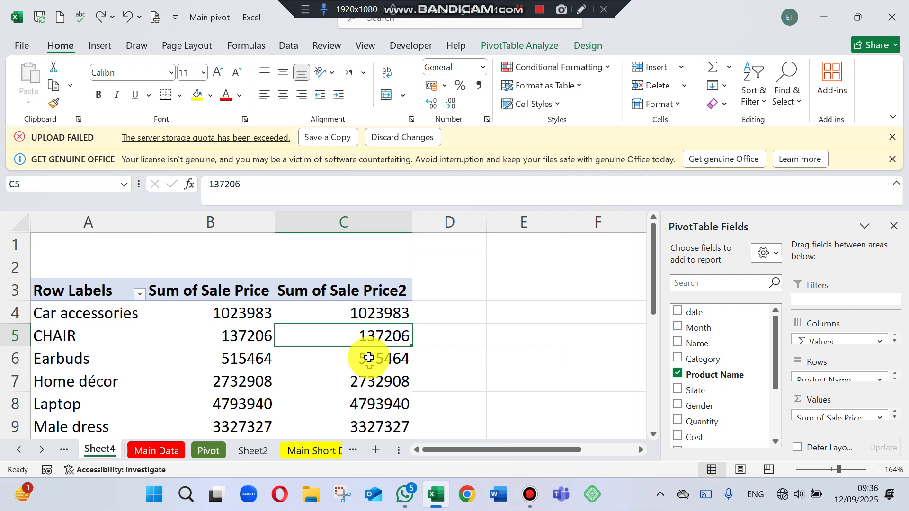
# Step: Show the Sum of Sale Price2 values as Rank Smallest to Largest with Product Name as the base field
pyautogui.rightClick(368, 357)
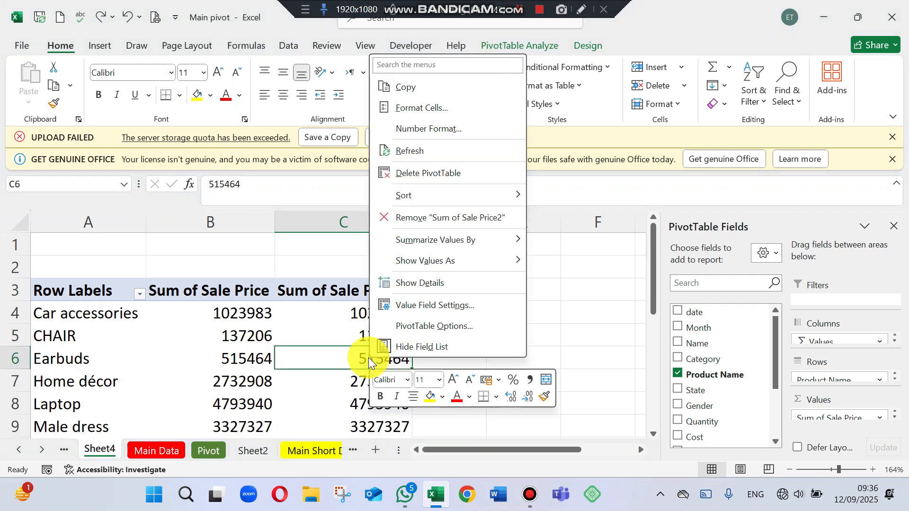
pyautogui.moveTo(479, 260)
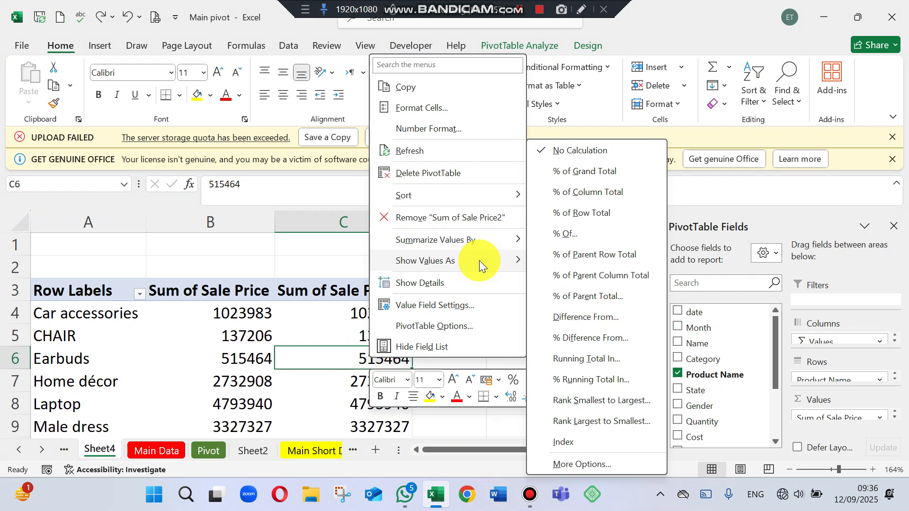
pyautogui.click(571, 401)
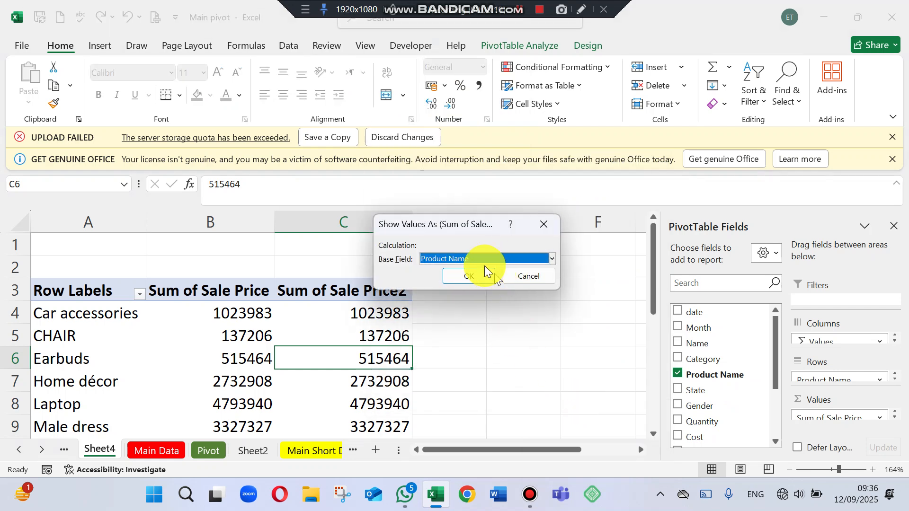
pyautogui.click(555, 259)
pyautogui.click(474, 273)
pyautogui.click(473, 276)
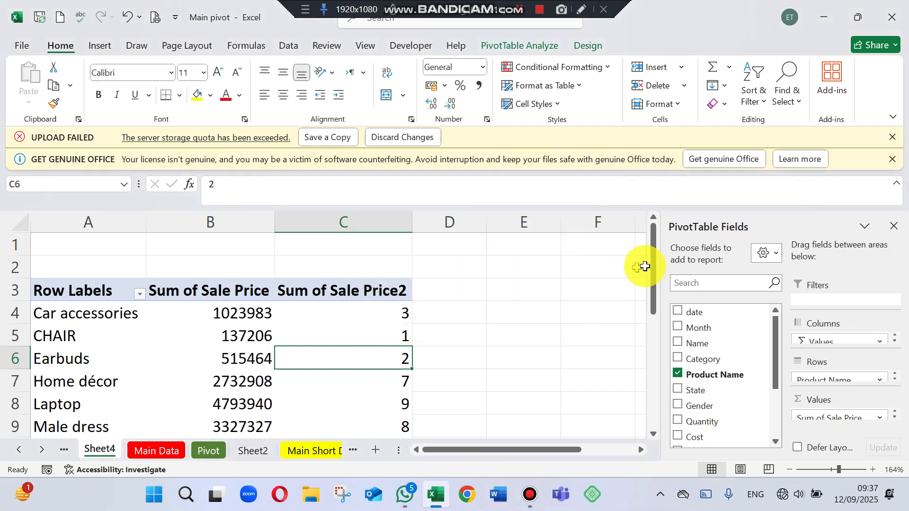
# Step: Examine the smallest-to-largest ranks of the products, comparing the CHAIR and Saree rows
pyautogui.click(490, 293)
pyautogui.click(331, 328)
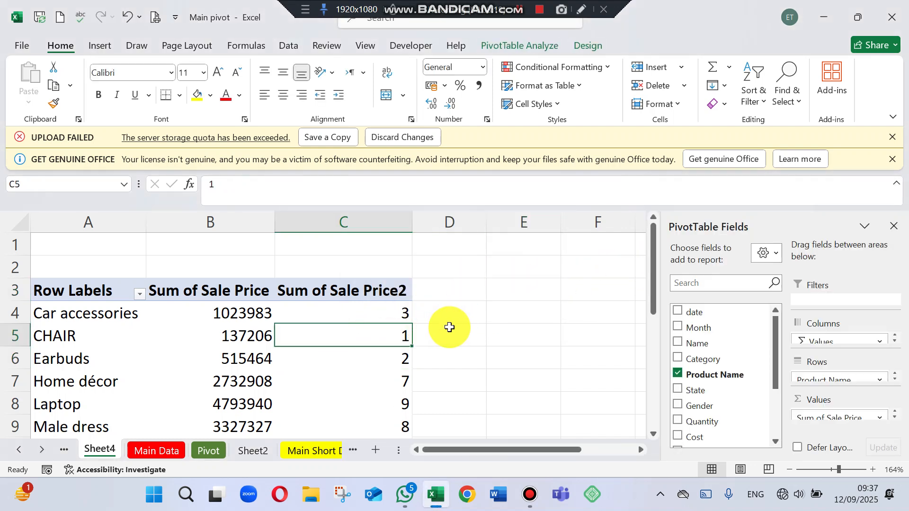
pyautogui.moveTo(651, 264); pyautogui.dragTo(662, 319)
pyautogui.click(382, 335)
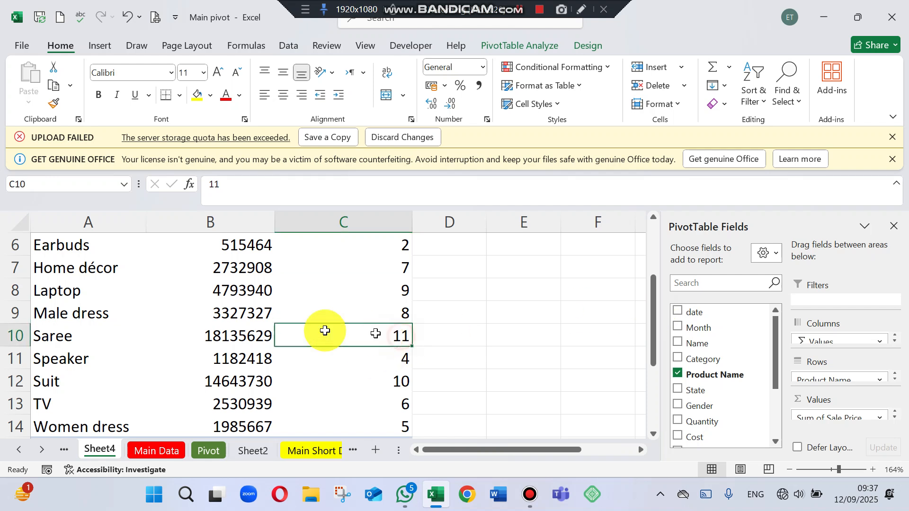
pyautogui.click(6, 335)
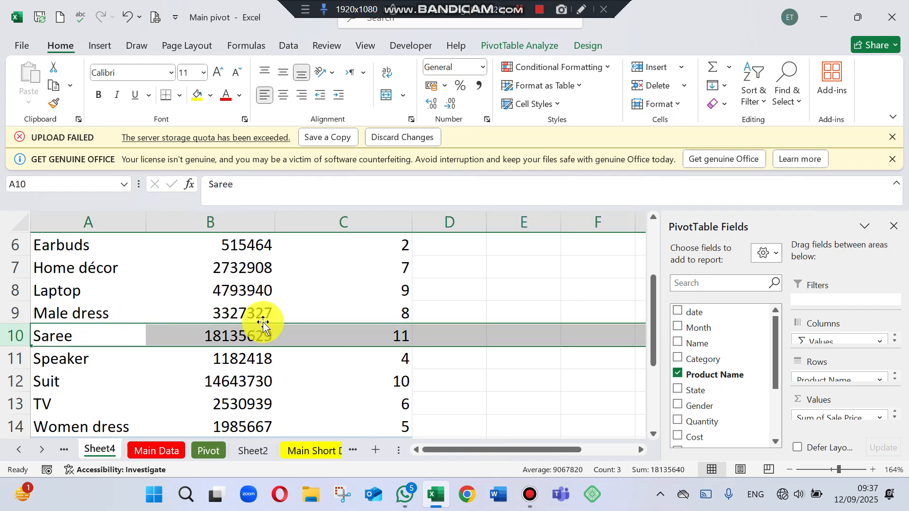
pyautogui.click(377, 275)
pyautogui.moveTo(653, 294); pyautogui.dragTo(652, 258)
# Step: Show the Sum of Sale Price2 values as Rank Largest to Smallest with base field Product Name, and check the Saree row
pyautogui.click(367, 318)
pyautogui.rightClick(369, 323)
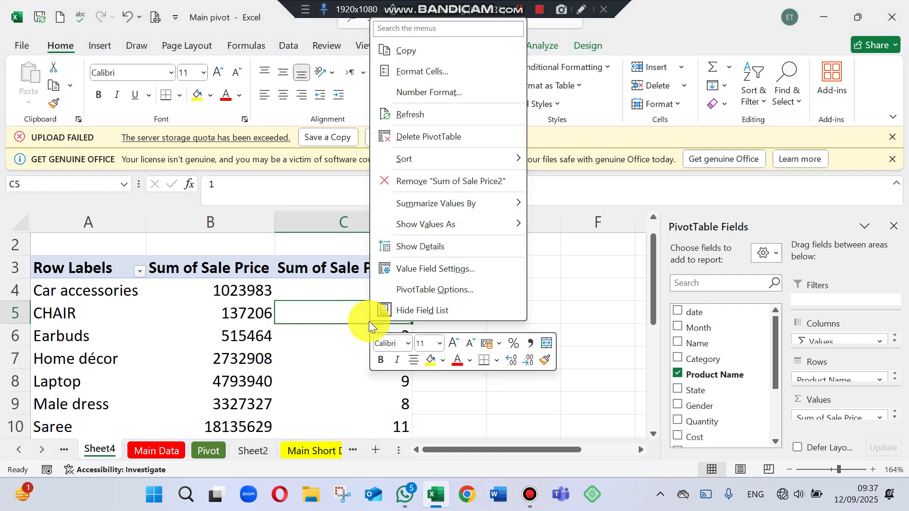
pyautogui.moveTo(497, 226)
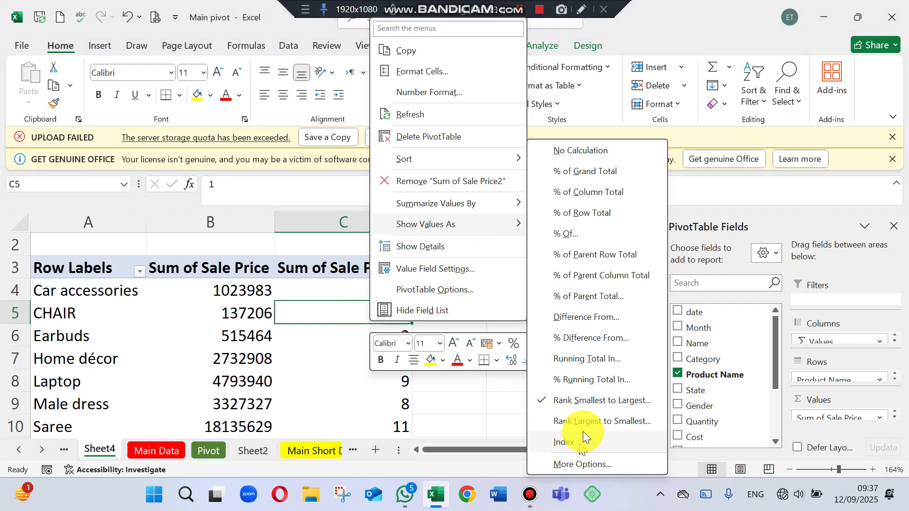
pyautogui.click(584, 419)
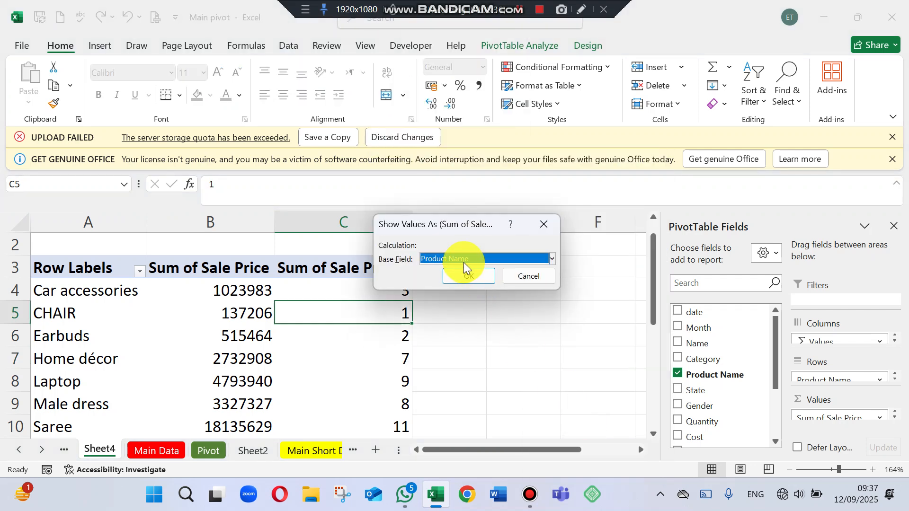
pyautogui.click(478, 279)
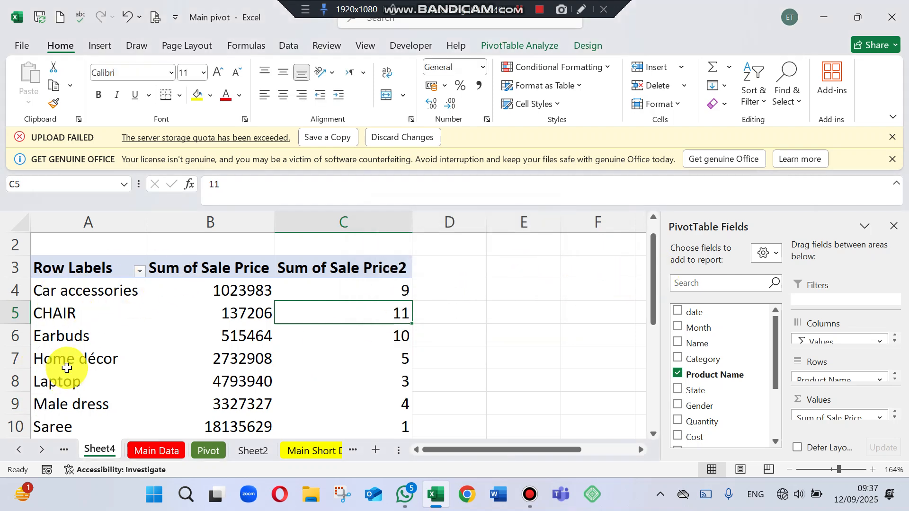
pyautogui.moveTo(656, 285); pyautogui.dragTo(659, 302)
pyautogui.click(10, 381)
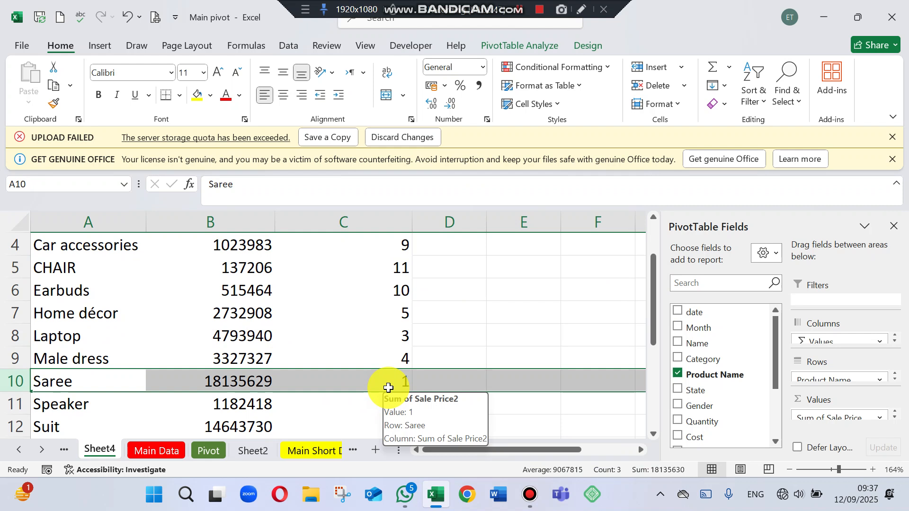
# Step: Try to open the contents of the Male dress and Earbuds rank cells for editing in the Sum of Sale Price2 column
pyautogui.click(368, 350)
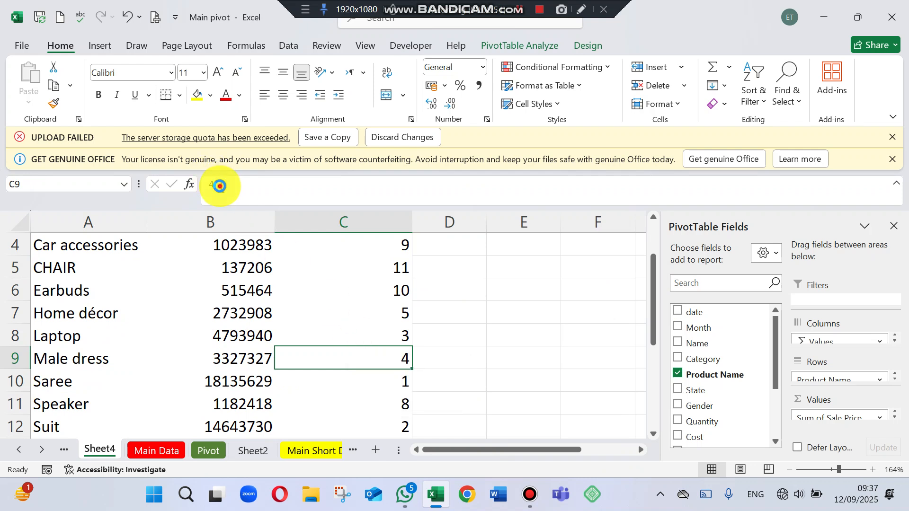
pyautogui.click(221, 186)
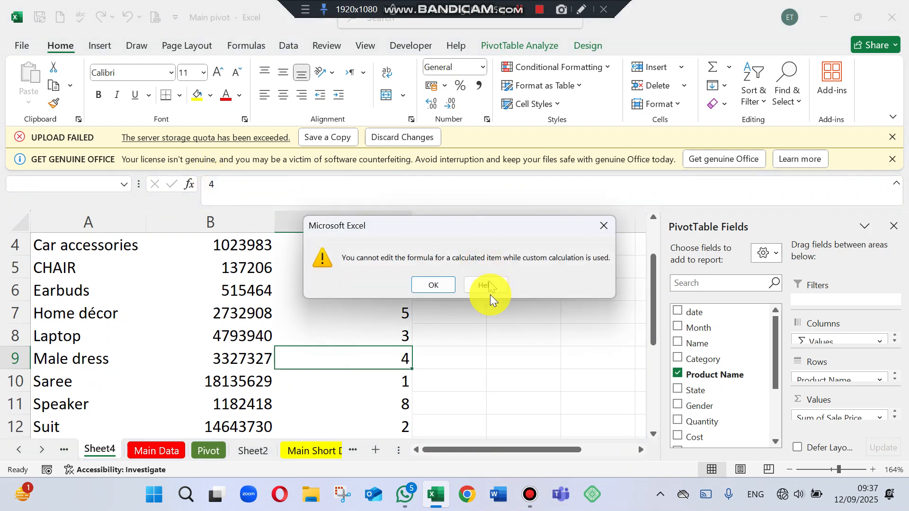
pyautogui.click(604, 225)
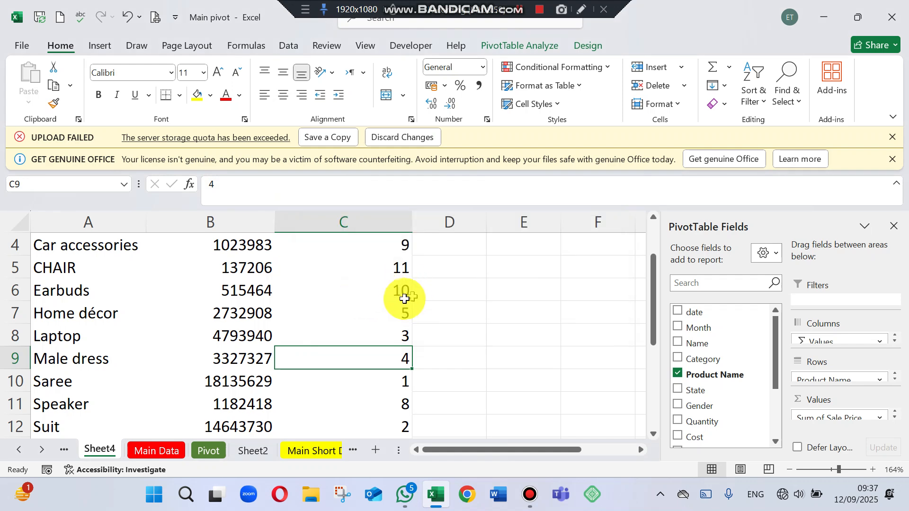
pyautogui.click(410, 298)
pyautogui.click(222, 189)
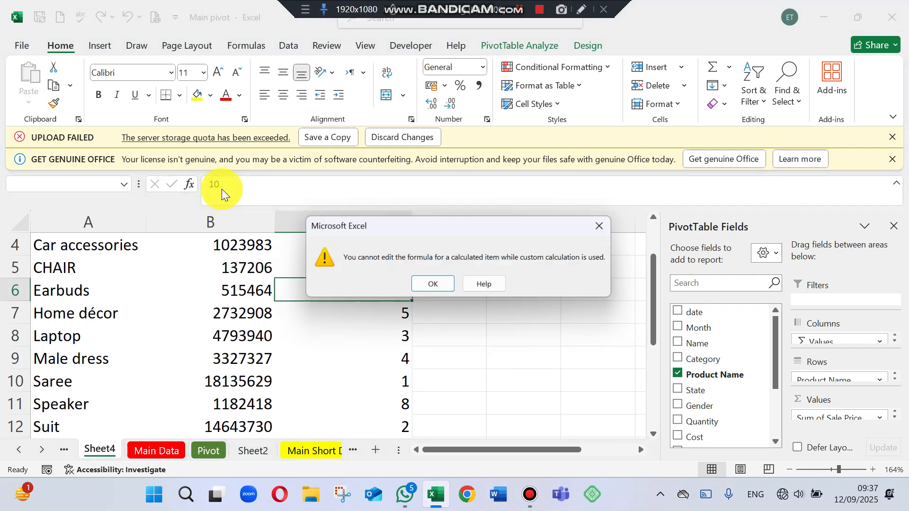
pyautogui.click(603, 223)
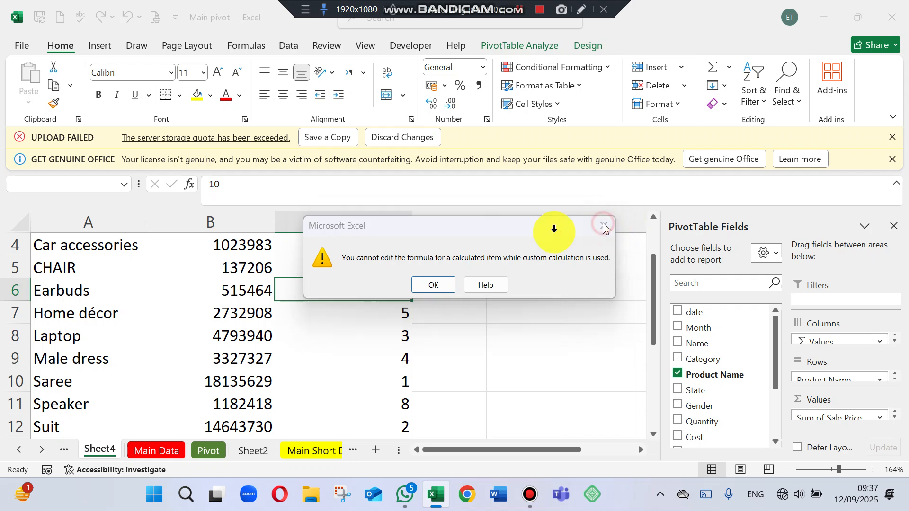
# Step: Review the Show Values As options for the Sum of Sale Price2 column
pyautogui.rightClick(343, 285)
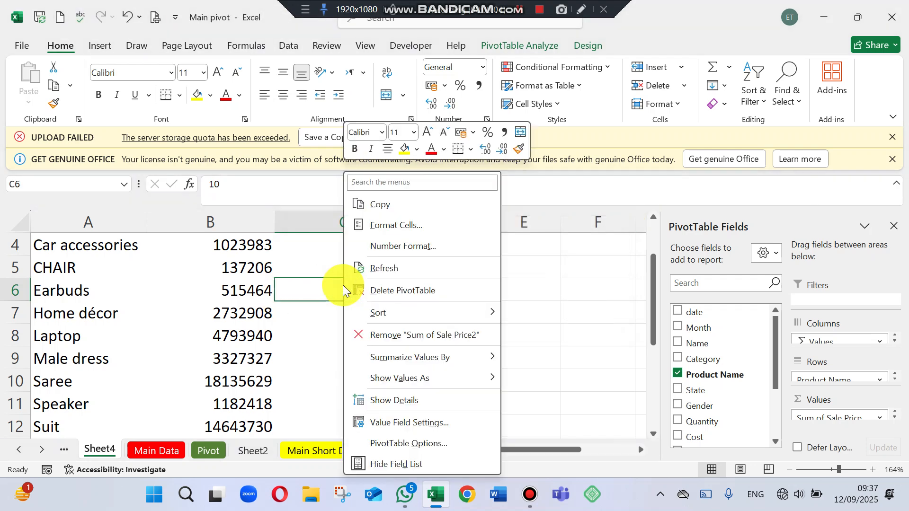
pyautogui.moveTo(417, 378)
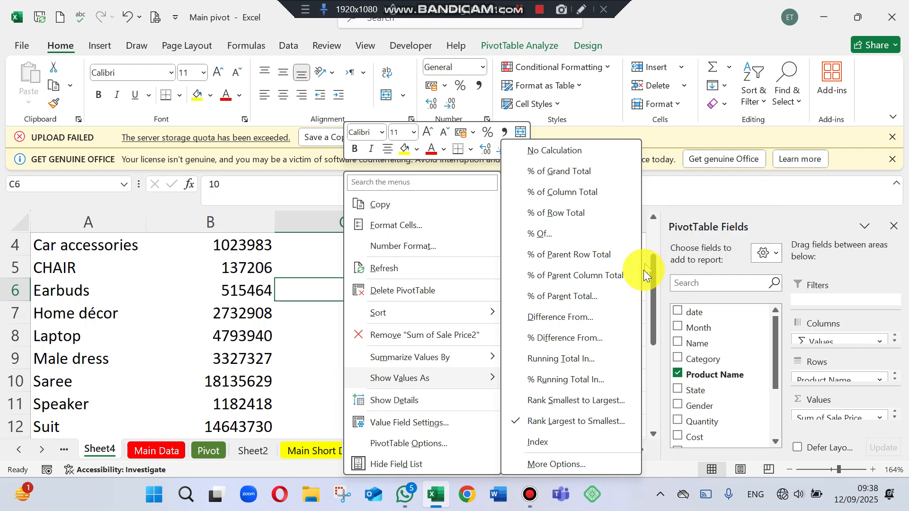
pyautogui.click(689, 194)
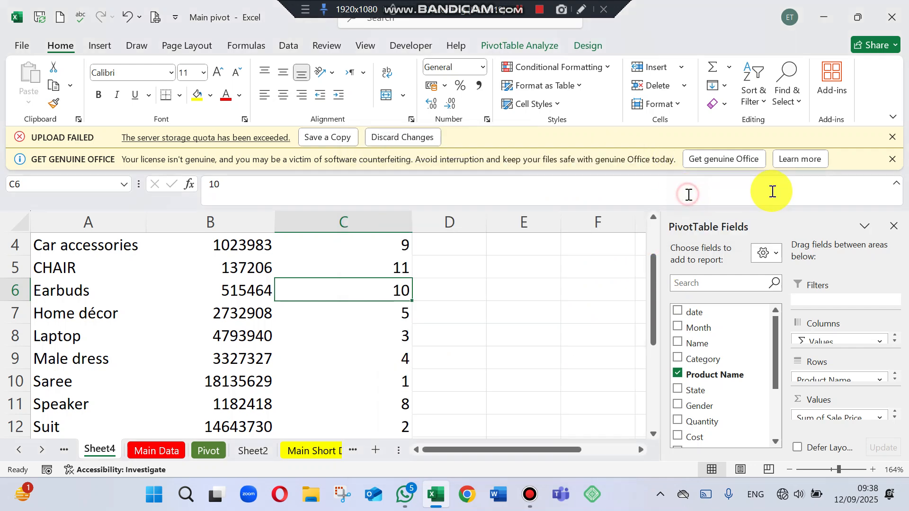
# Step: Stack the field list above the areas, and rearrange the pivot table with Product Name in Columns and Values in Rows
pyautogui.click(759, 255)
pyautogui.click(768, 34)
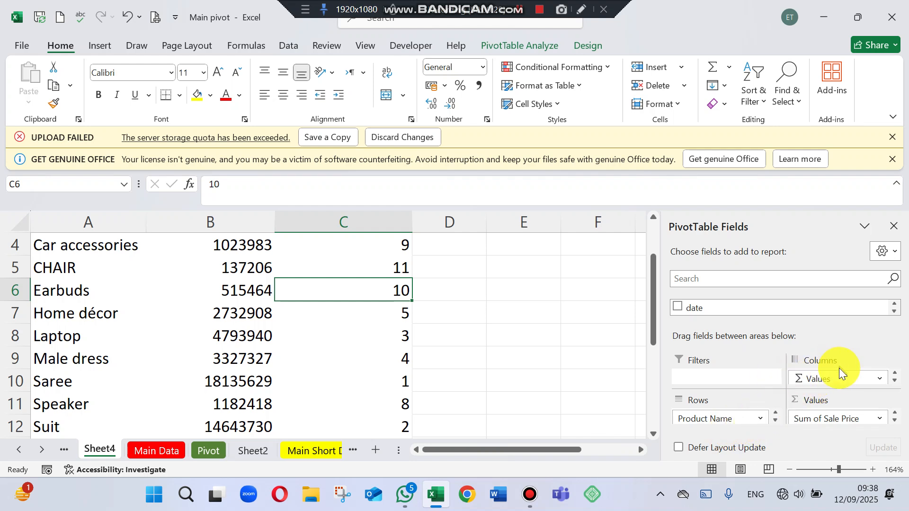
pyautogui.moveTo(849, 378); pyautogui.dragTo(813, 373)
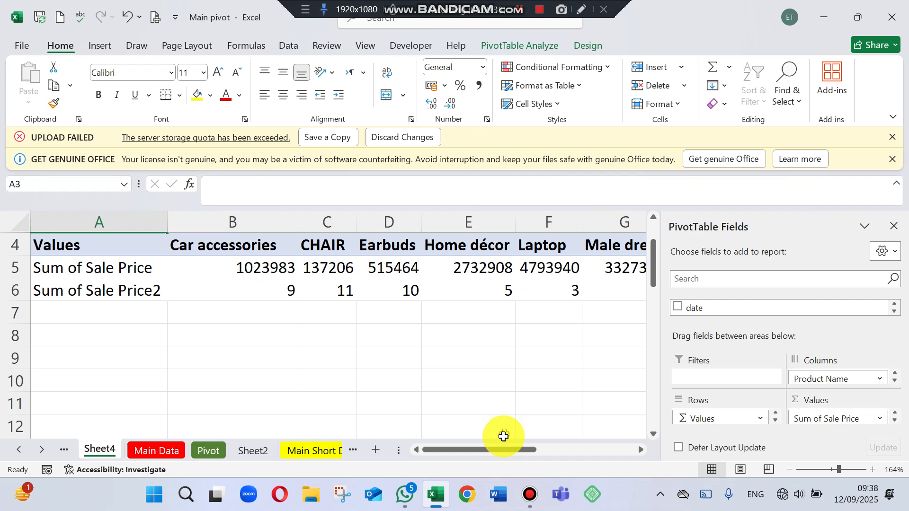
pyautogui.moveTo(501, 449); pyautogui.dragTo(356, 429)
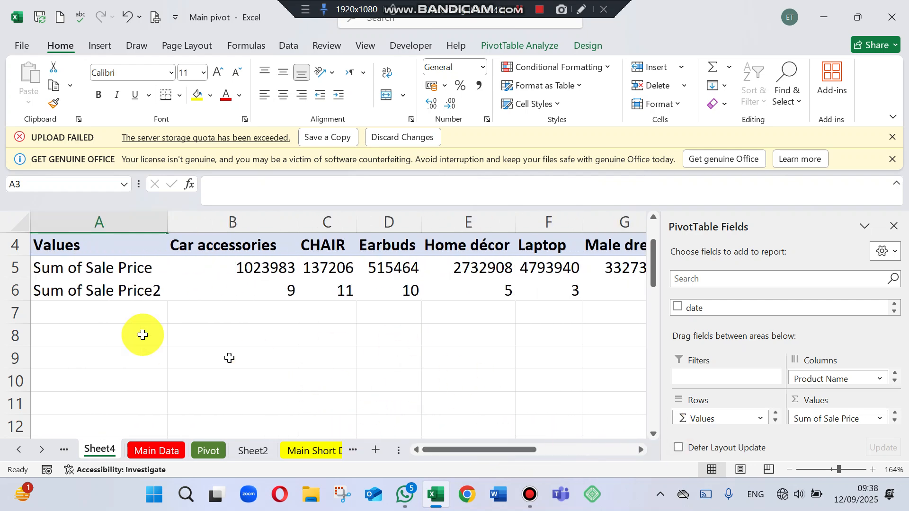
# Step: Show the Sum of Sale Price values as % of Column Total
pyautogui.click(329, 268)
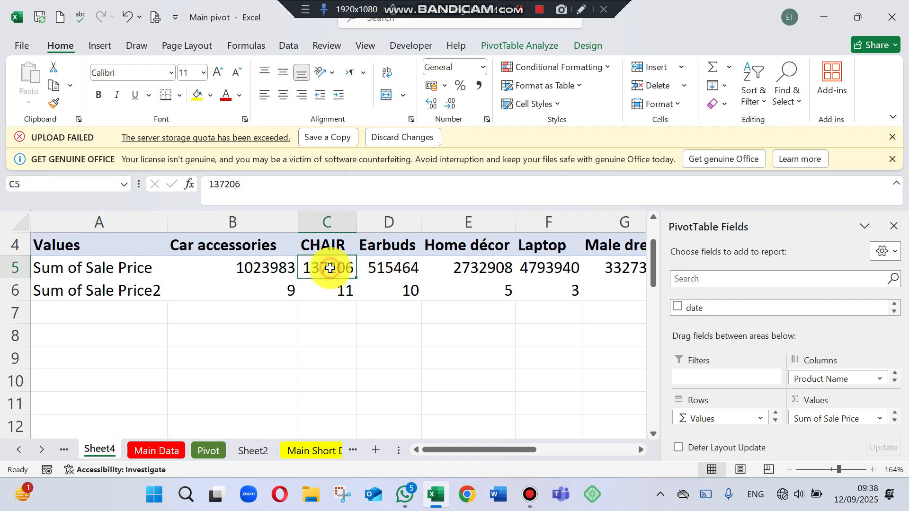
pyautogui.rightClick(330, 268)
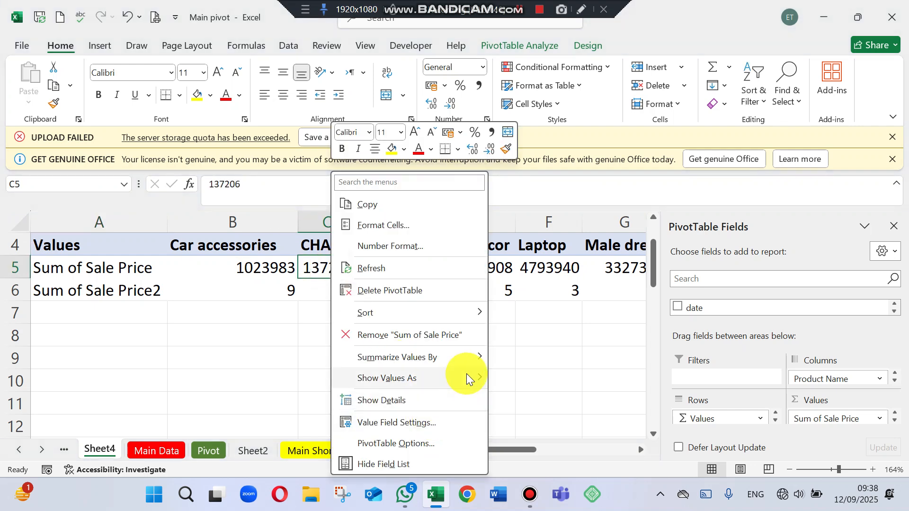
pyautogui.moveTo(467, 374)
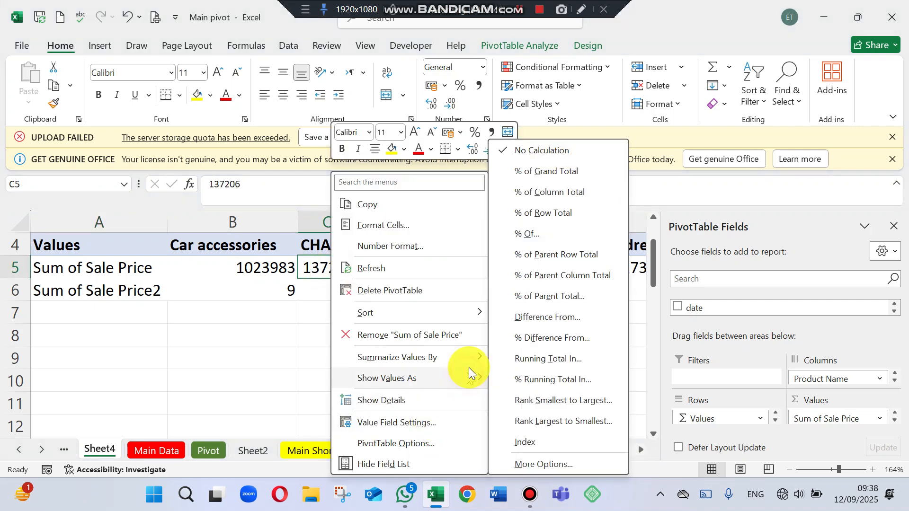
pyautogui.click(564, 190)
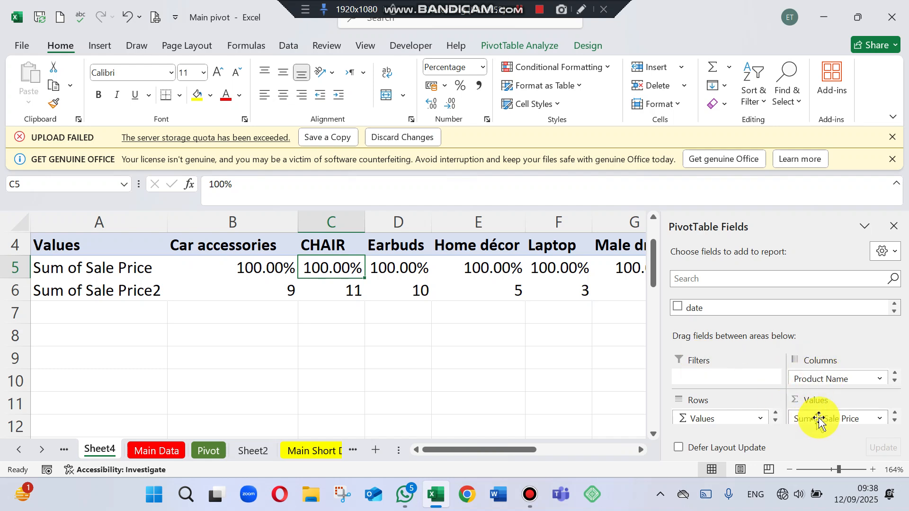
# Step: Move the Sum of Sale Price field from the Values area to Rows
pyautogui.moveTo(825, 417); pyautogui.dragTo(721, 426)
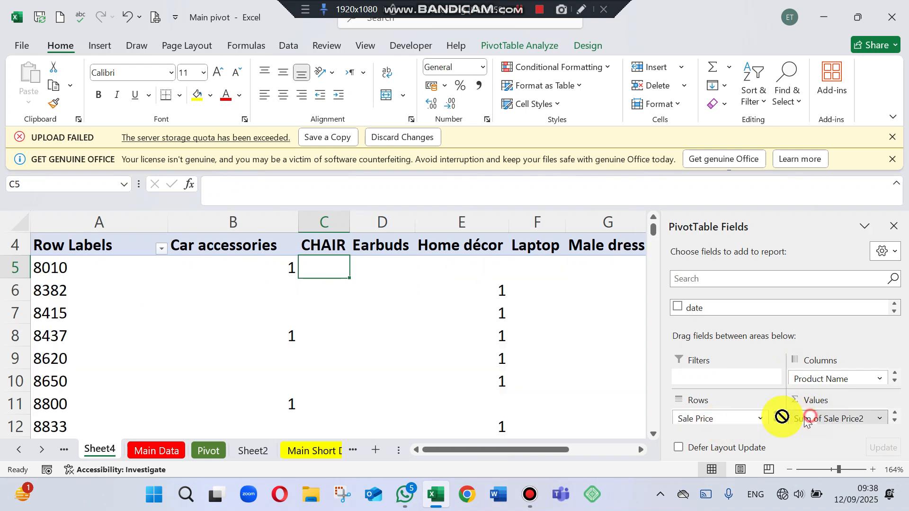